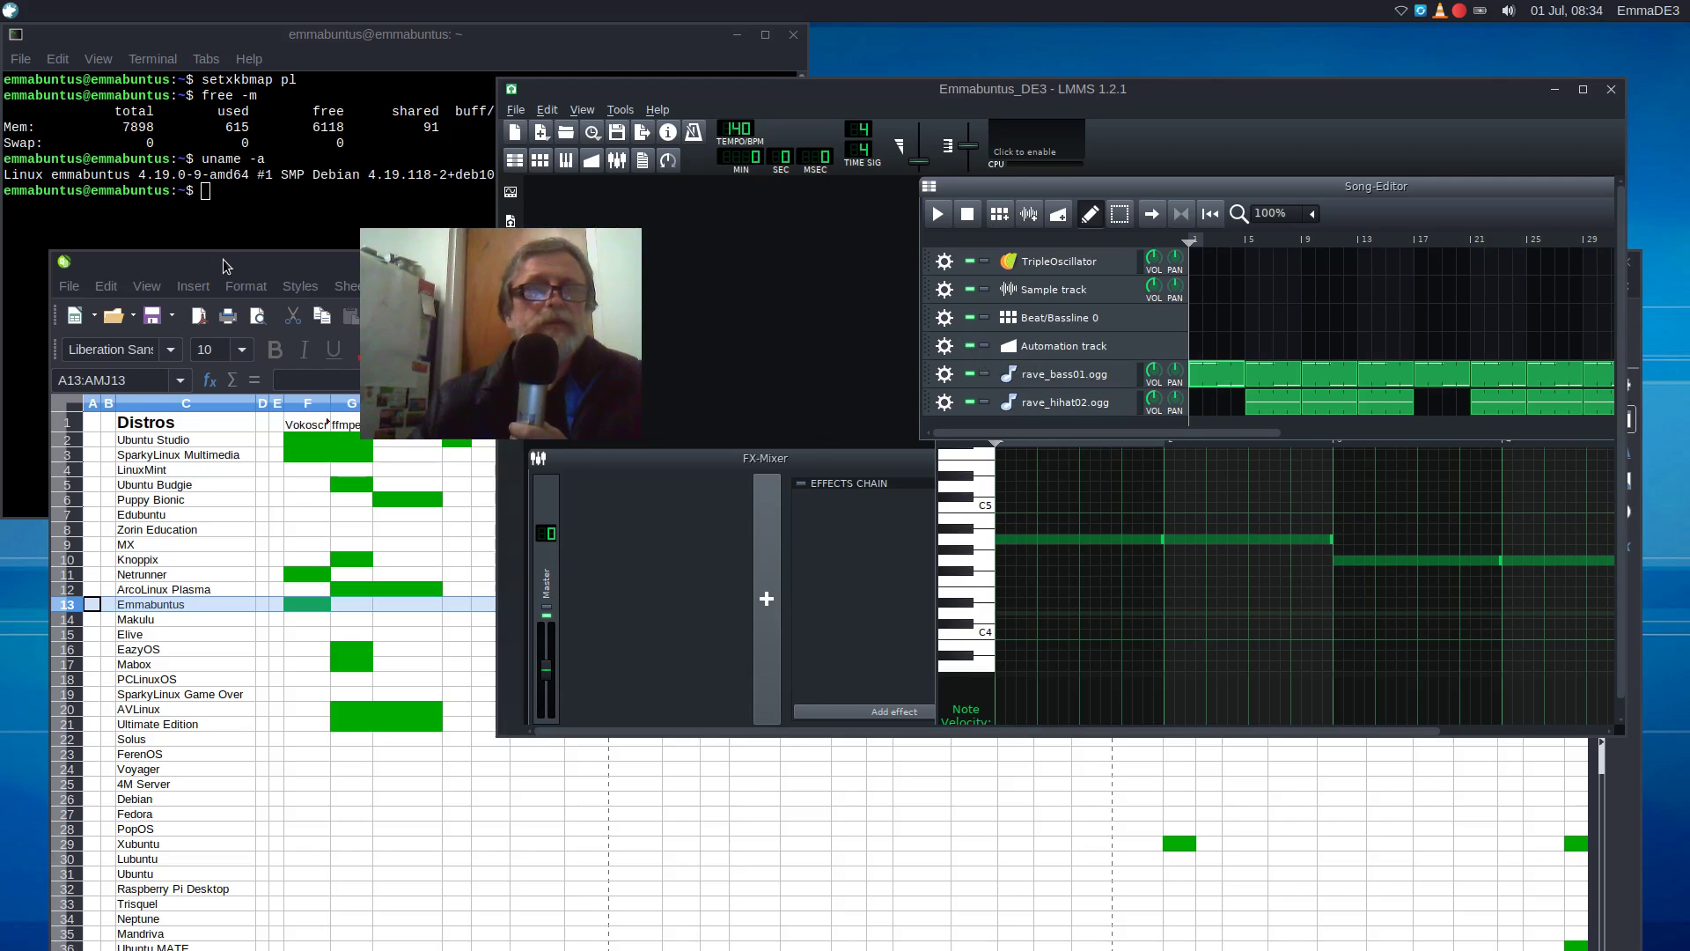
- Bring the terminal window in front of the other open windows and close it
{"action": "left_click", "coordinate": [225, 266]}
{"action": "left_click", "coordinate": [366, 55]}
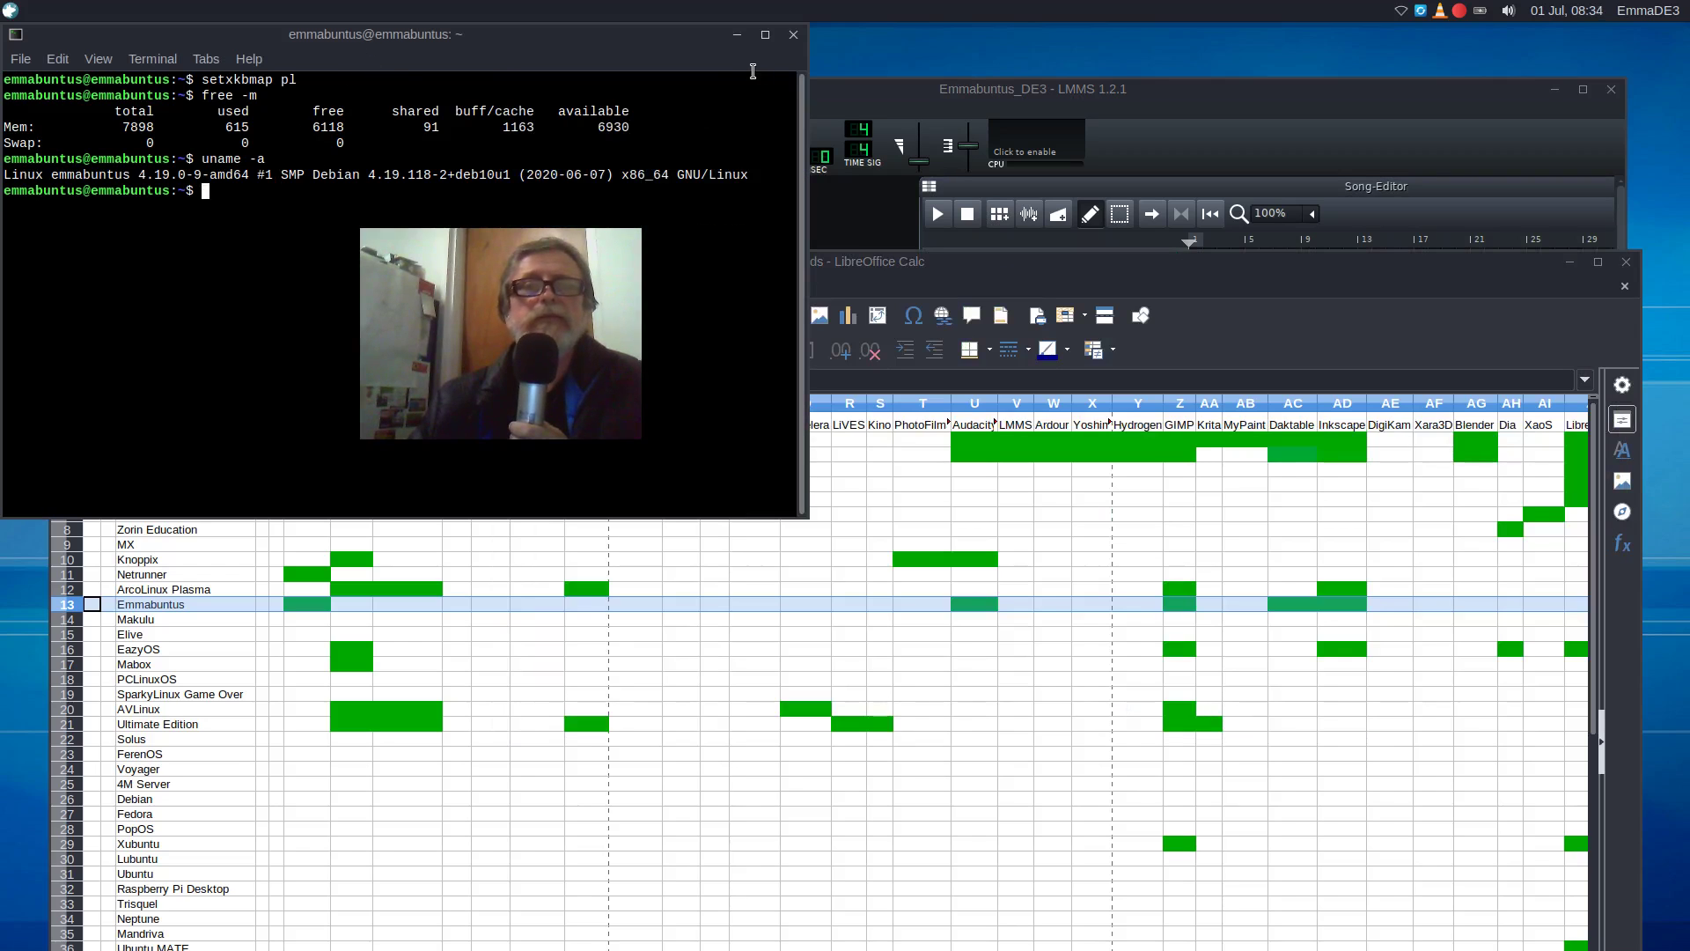
{"action": "left_click", "coordinate": [793, 36]}
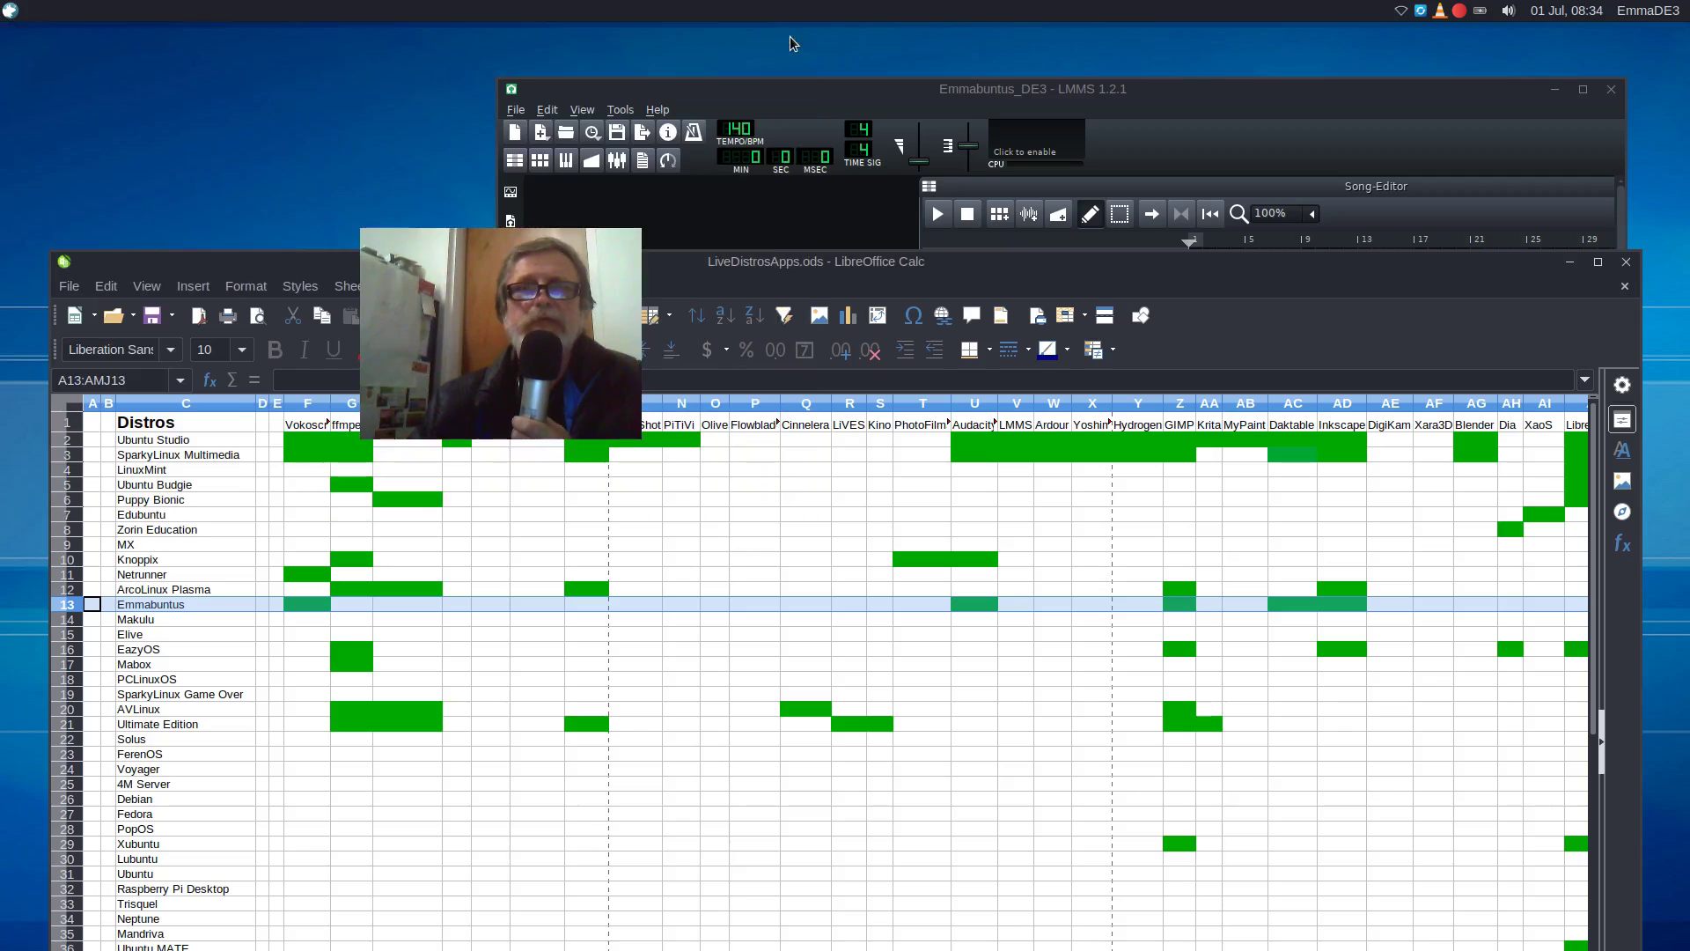
- Switch to LMMS, save the Emmabuntus_DE3 project and close the program
{"action": "left_click", "coordinate": [988, 90]}
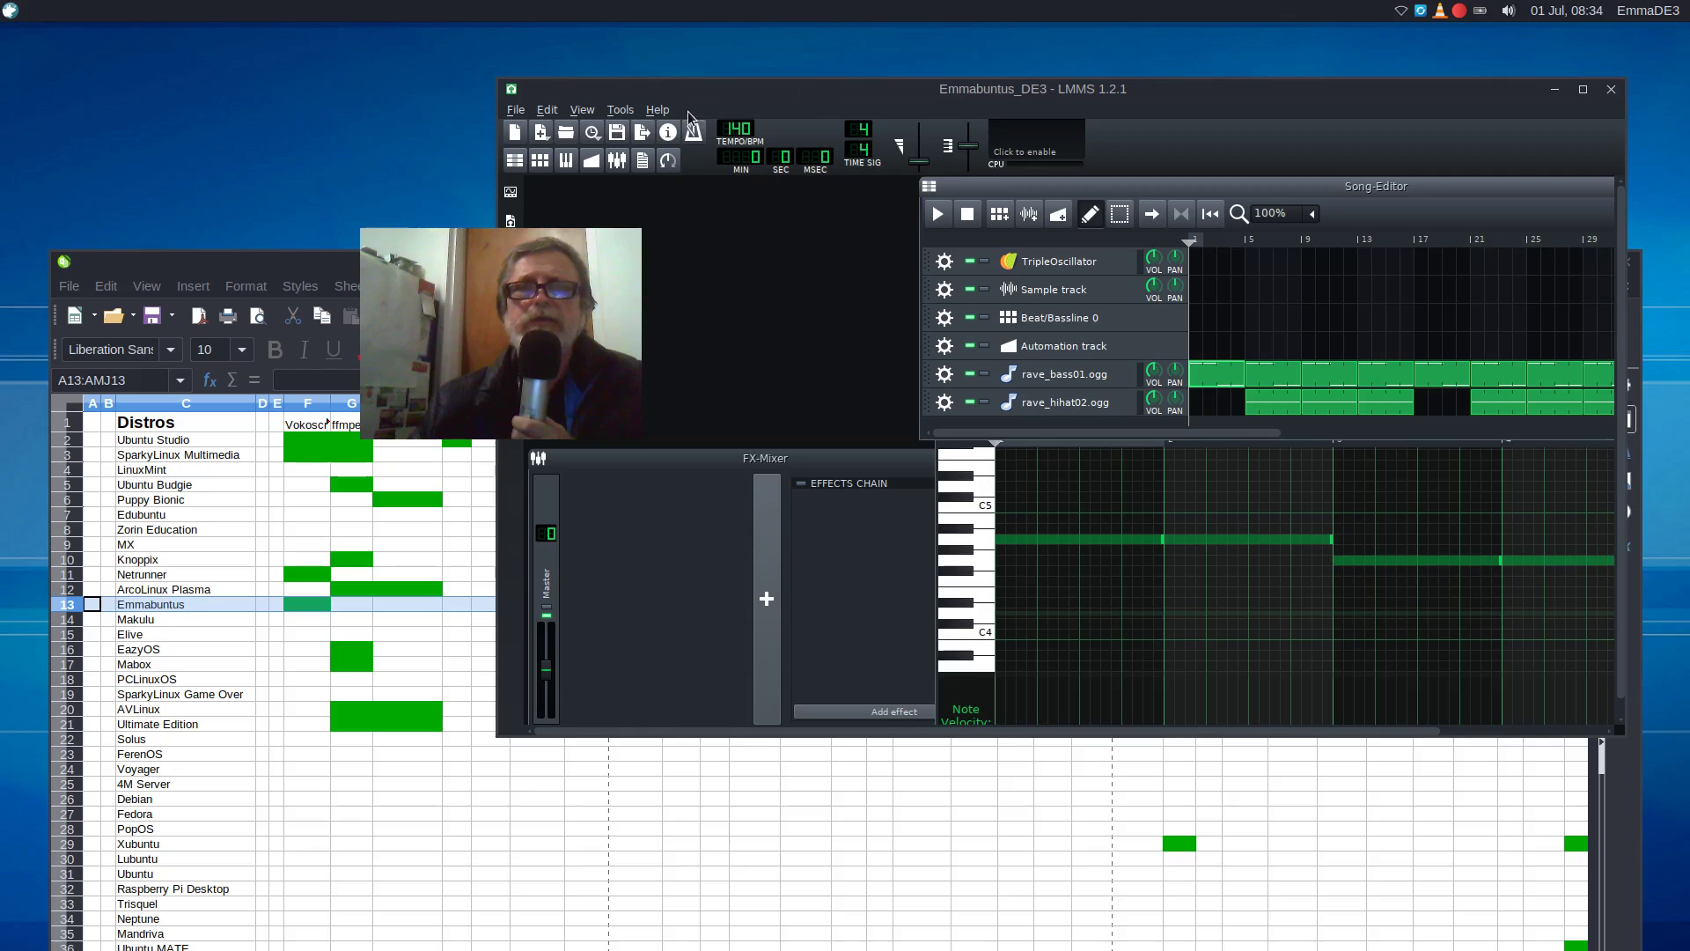
{"action": "left_click", "coordinate": [515, 111]}
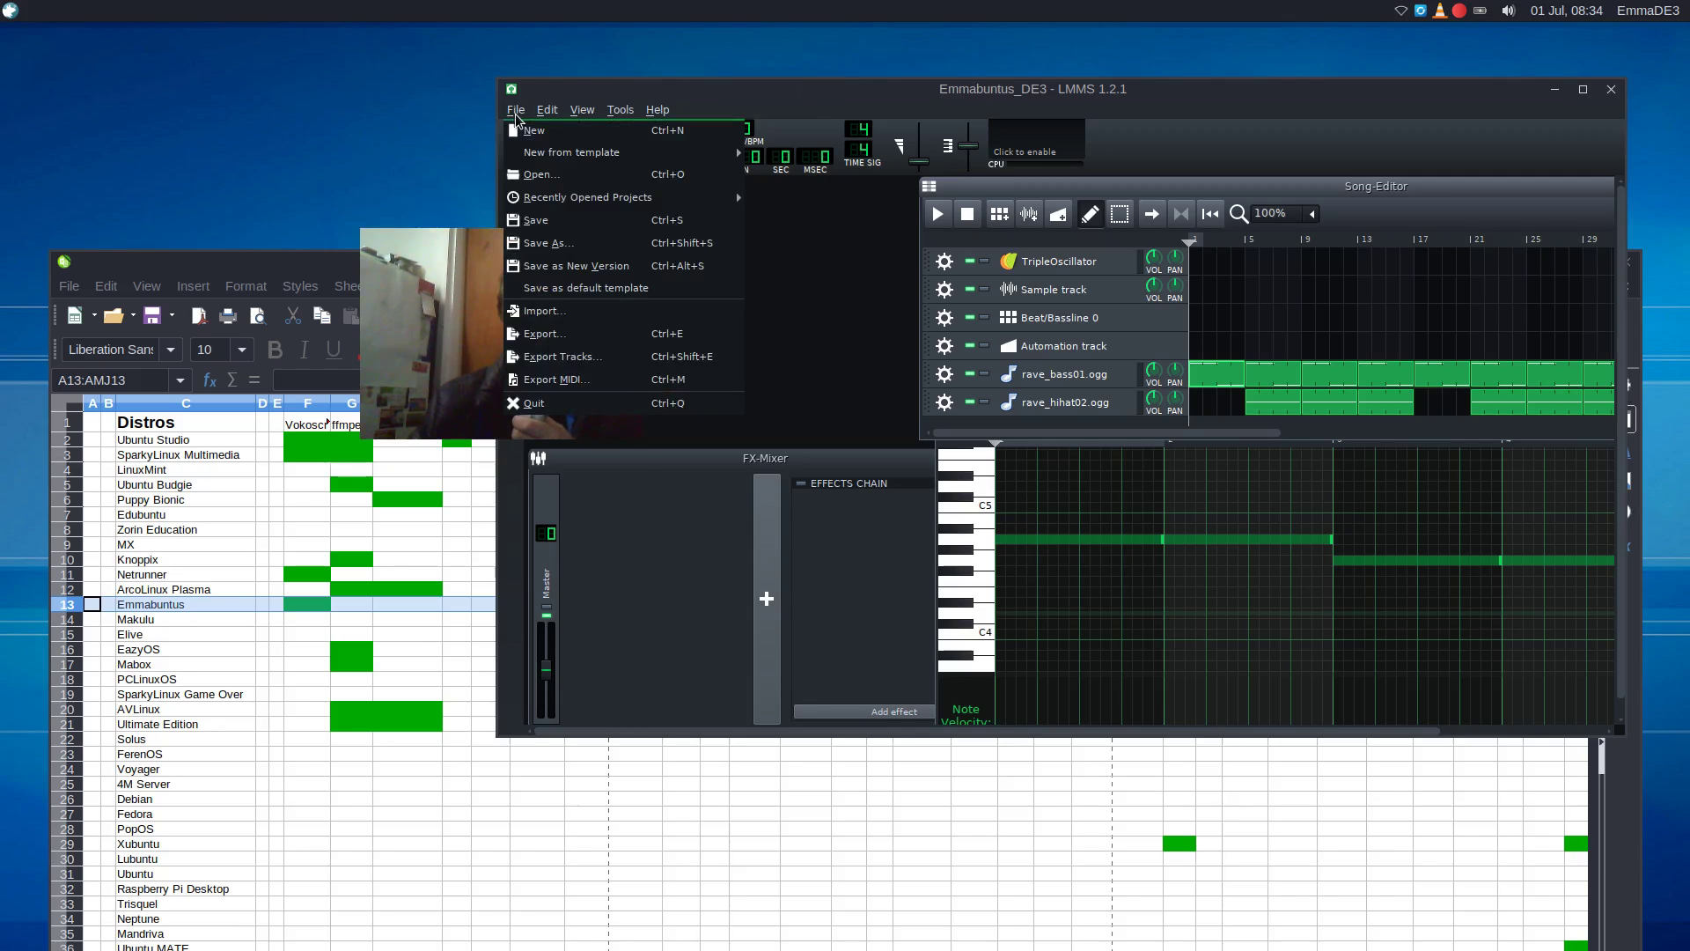
{"action": "left_click", "coordinate": [543, 227]}
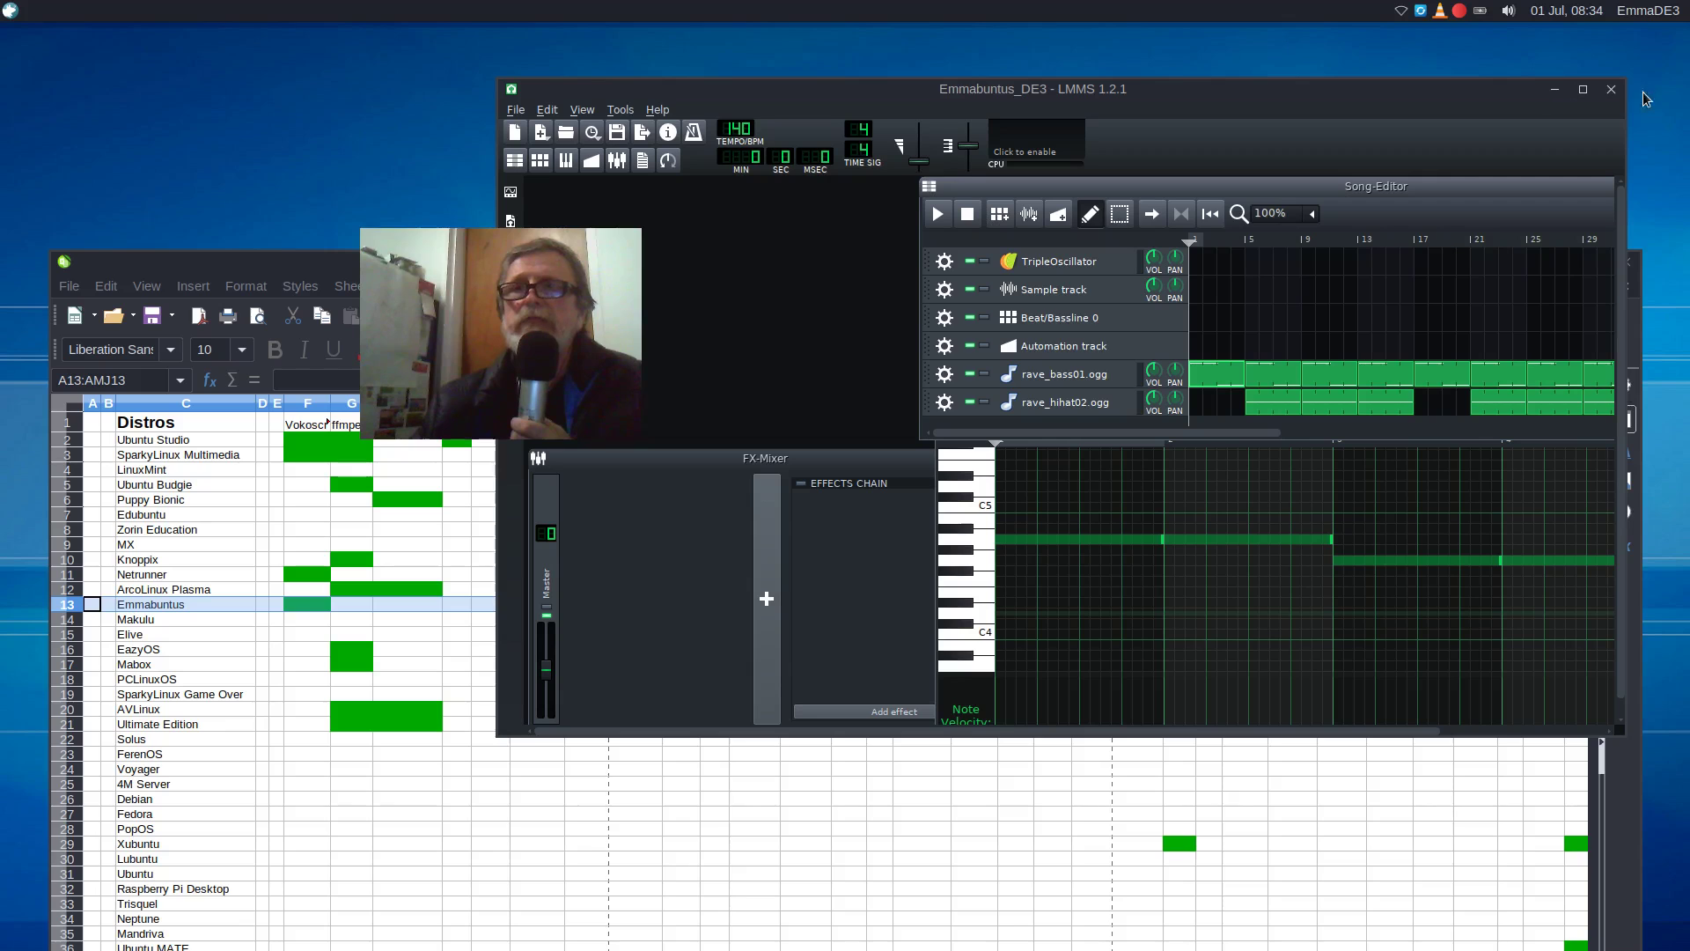
{"action": "left_click", "coordinate": [1611, 90]}
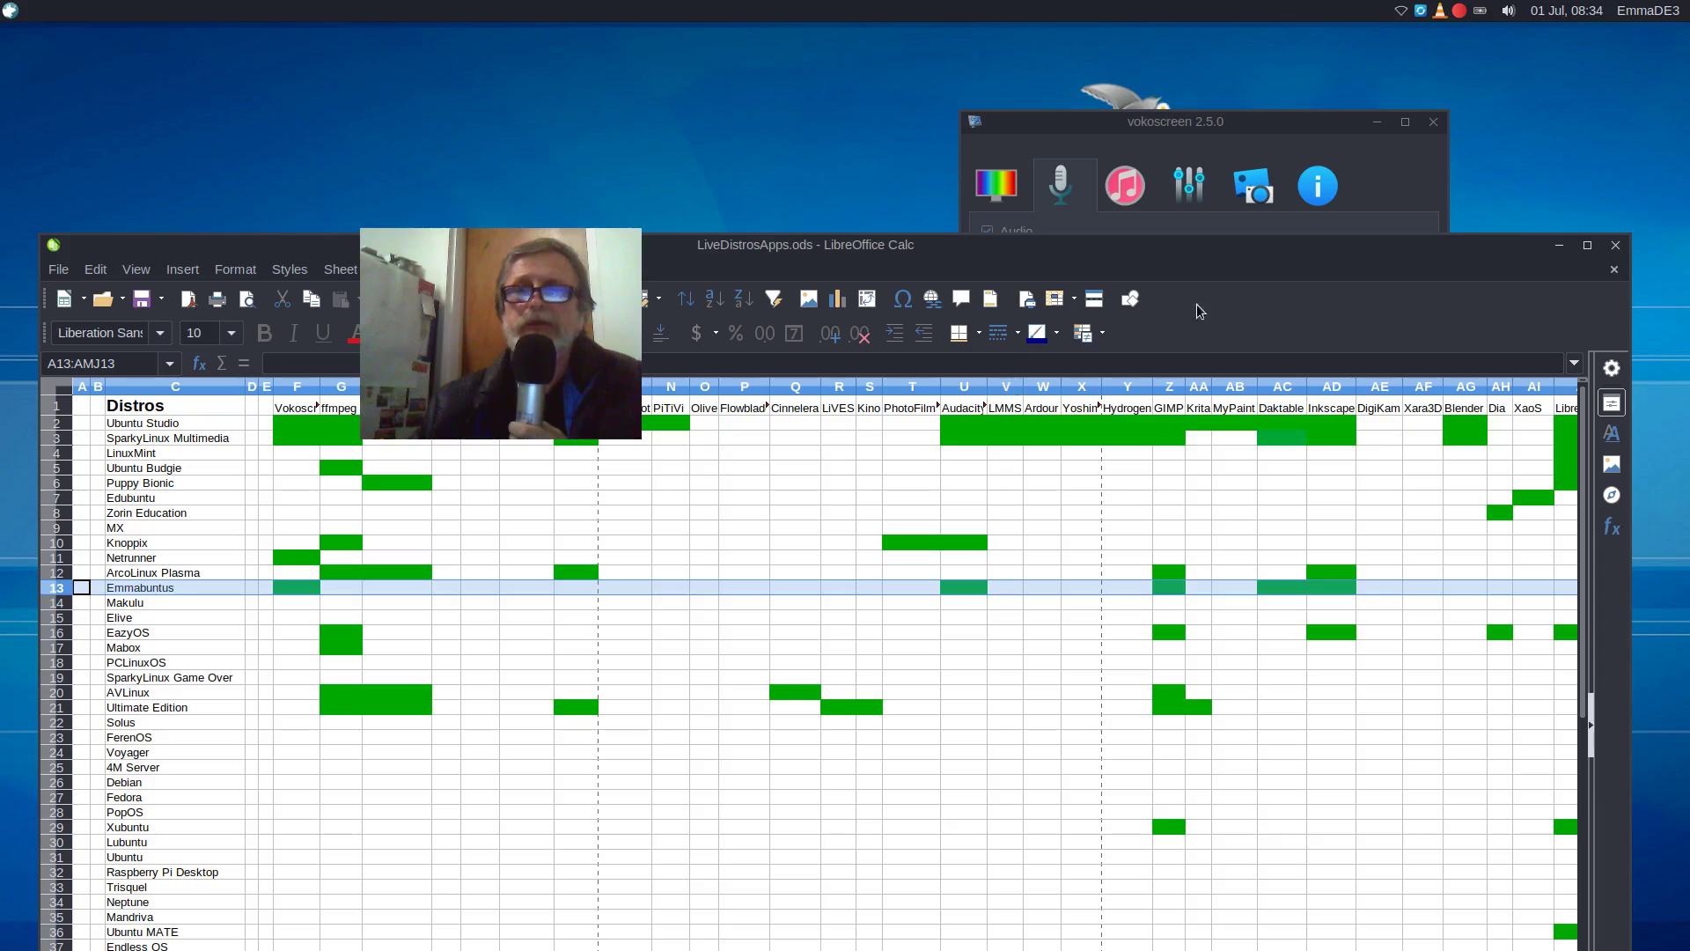
- Fill the cell in the Emmabuntus row under the LibreOffice column with a Green background in LiveDistrosApps.ods
{"action": "left_click_drag", "start_coordinate": [1206, 267], "coordinate": [1140, 96]}
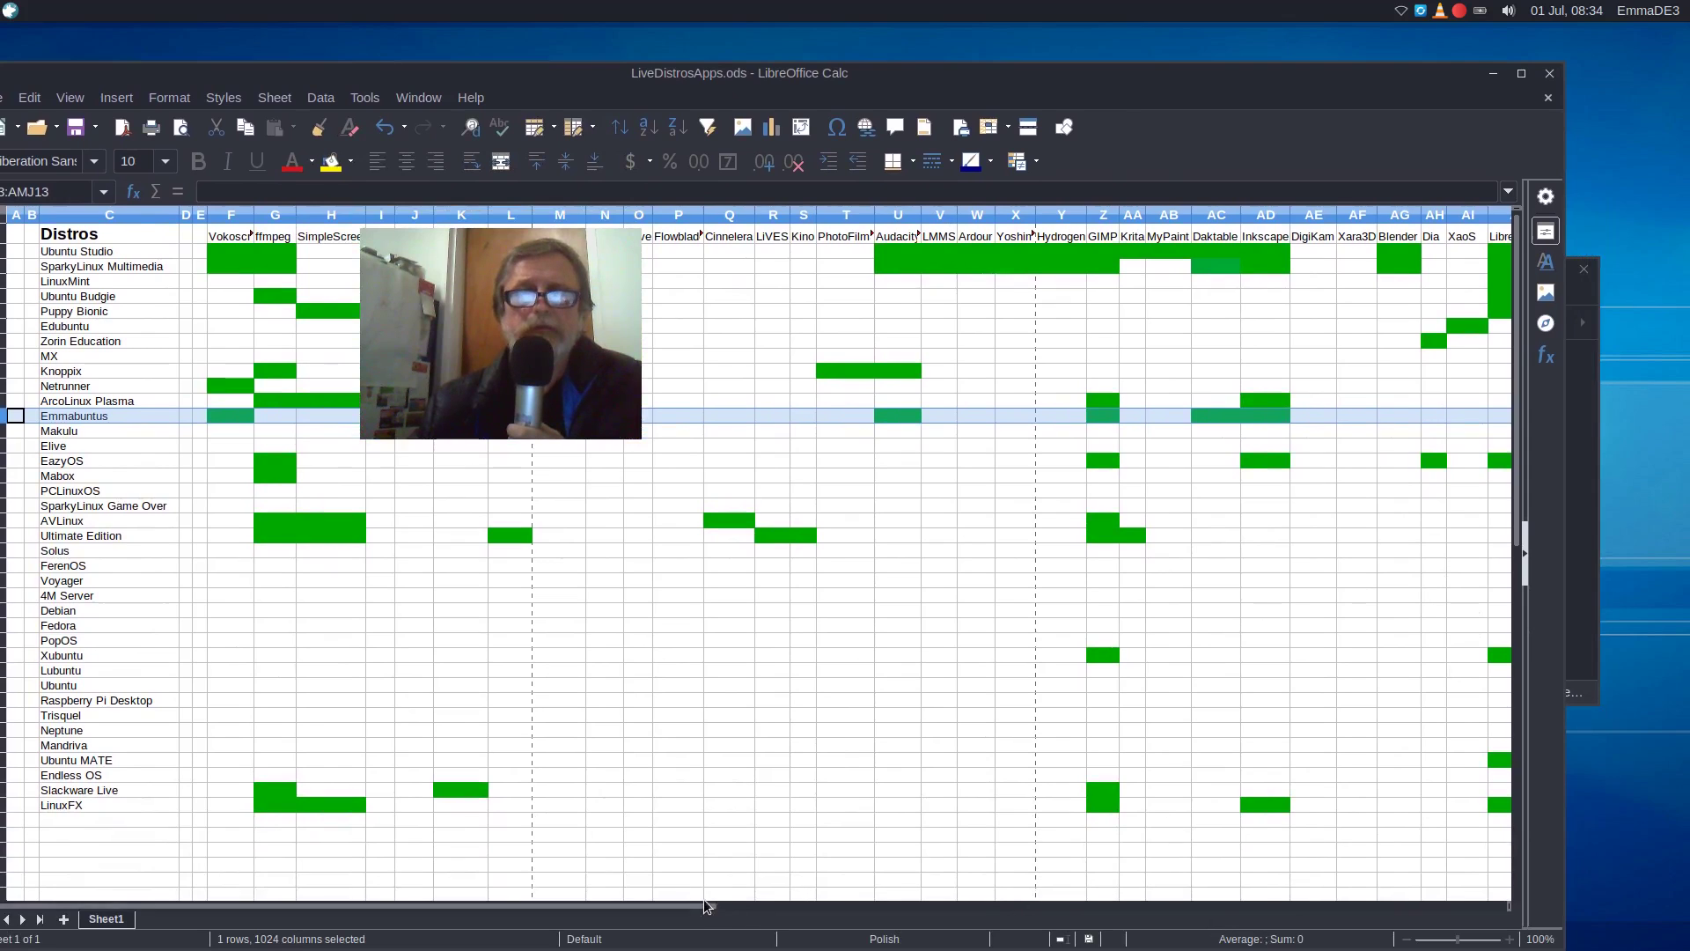
{"action": "left_click_drag", "start_coordinate": [694, 905], "coordinate": [821, 916]}
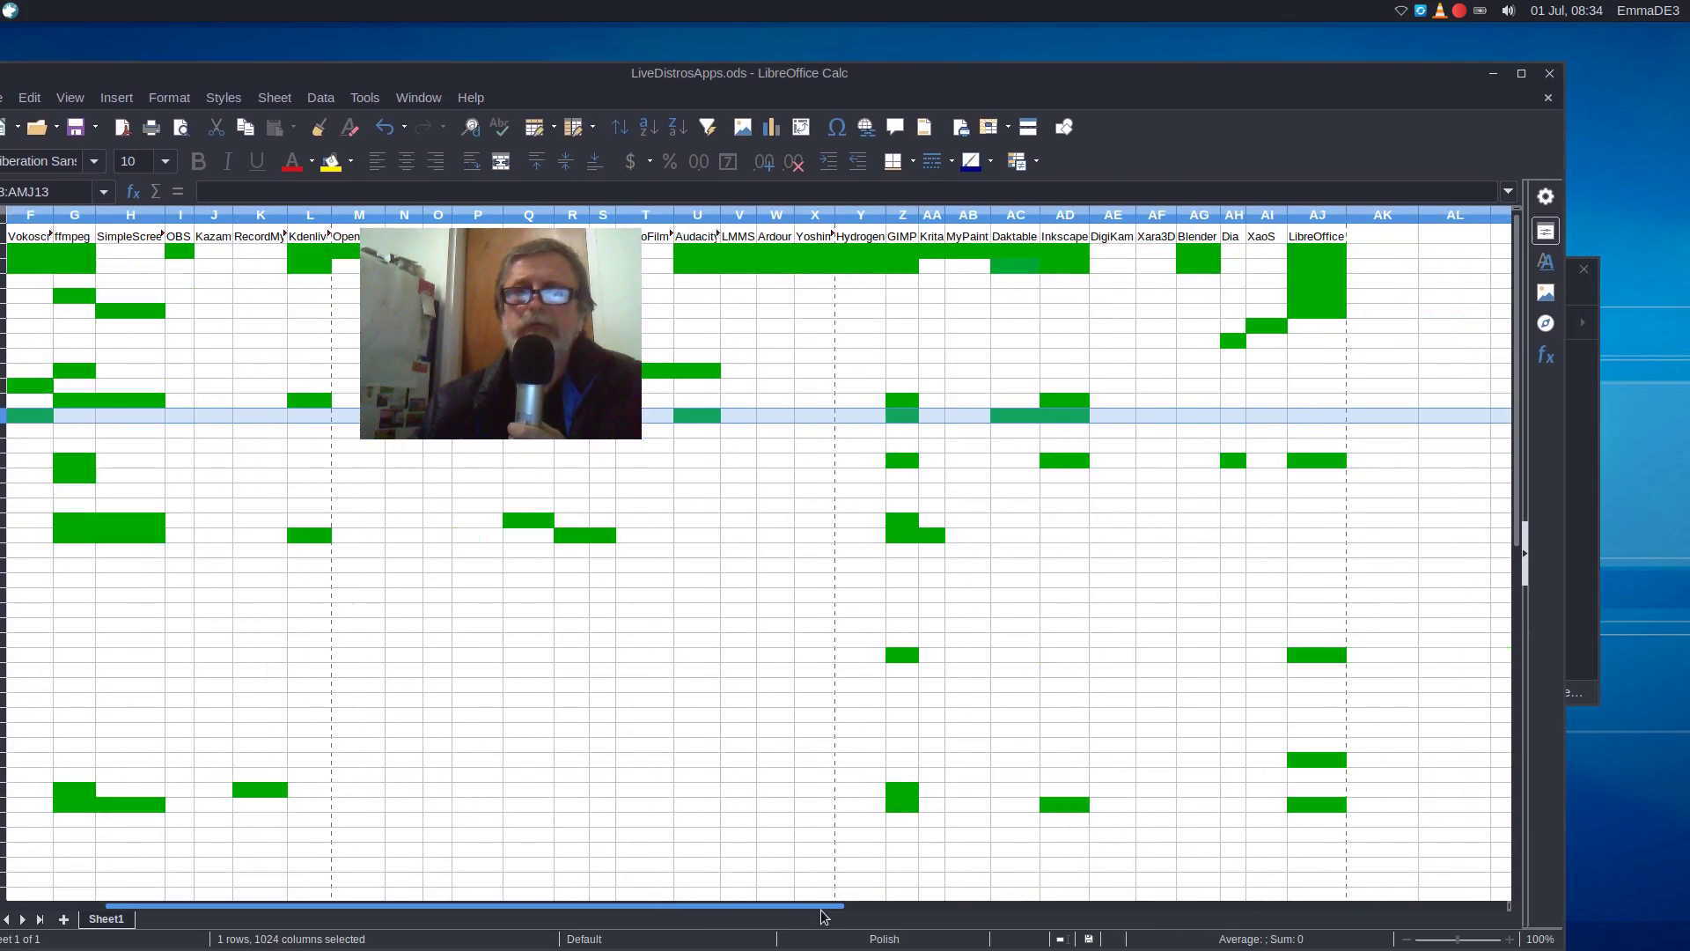
{"action": "left_click", "coordinate": [1301, 414]}
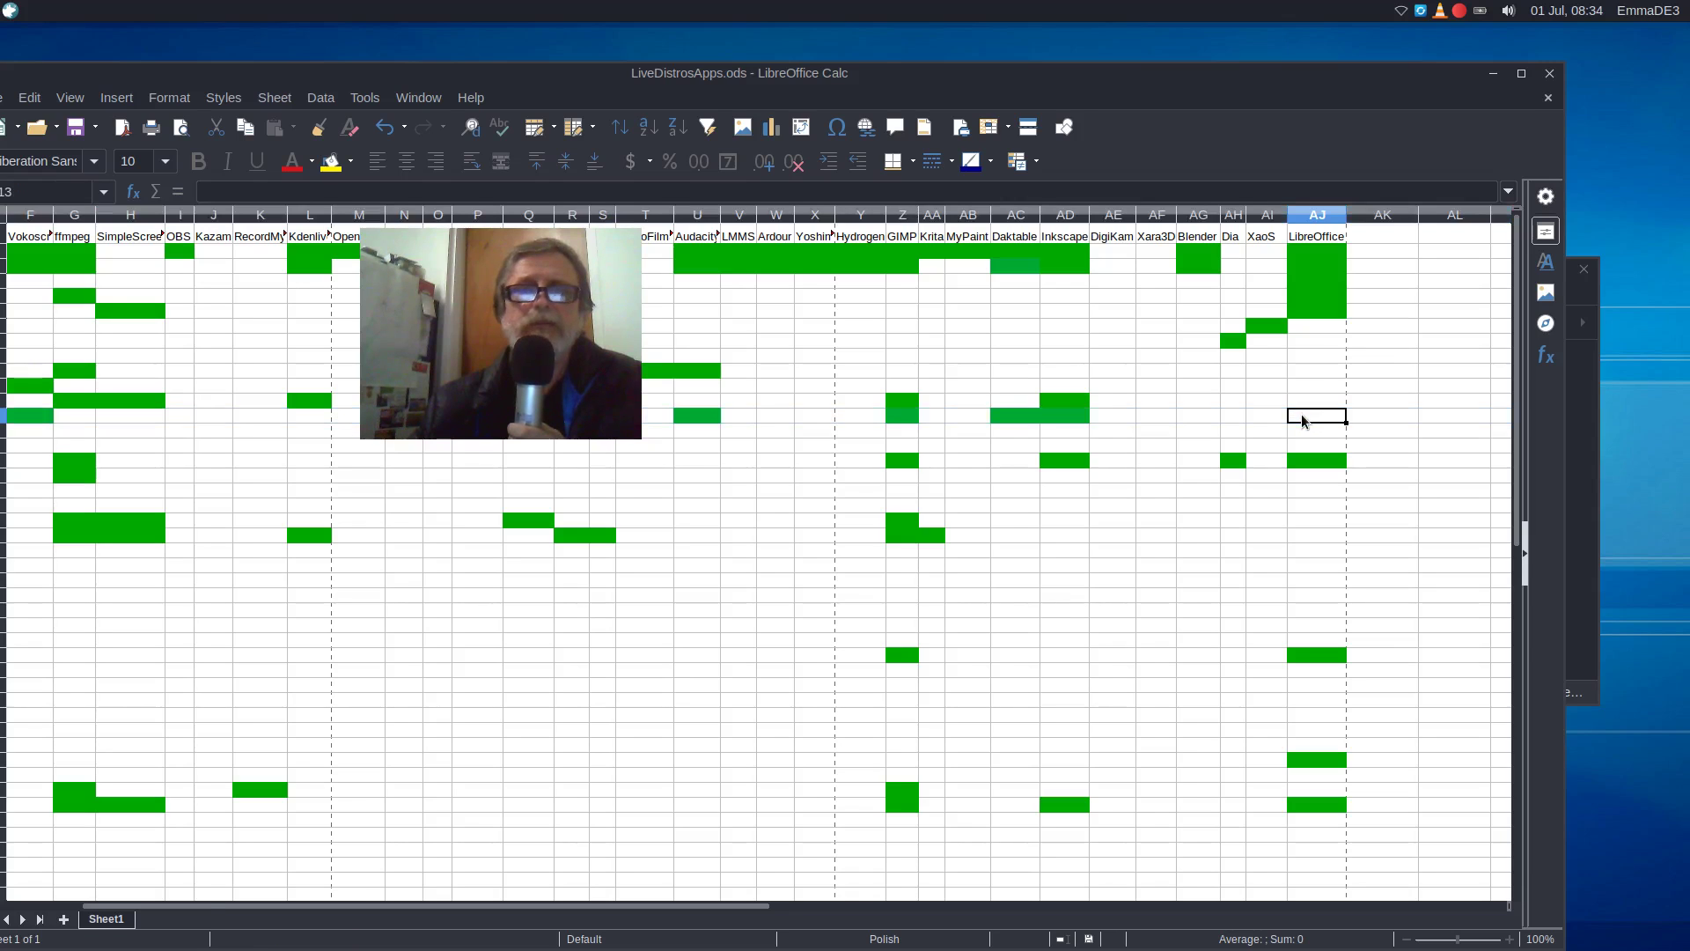
{"action": "right_click", "coordinate": [1301, 413]}
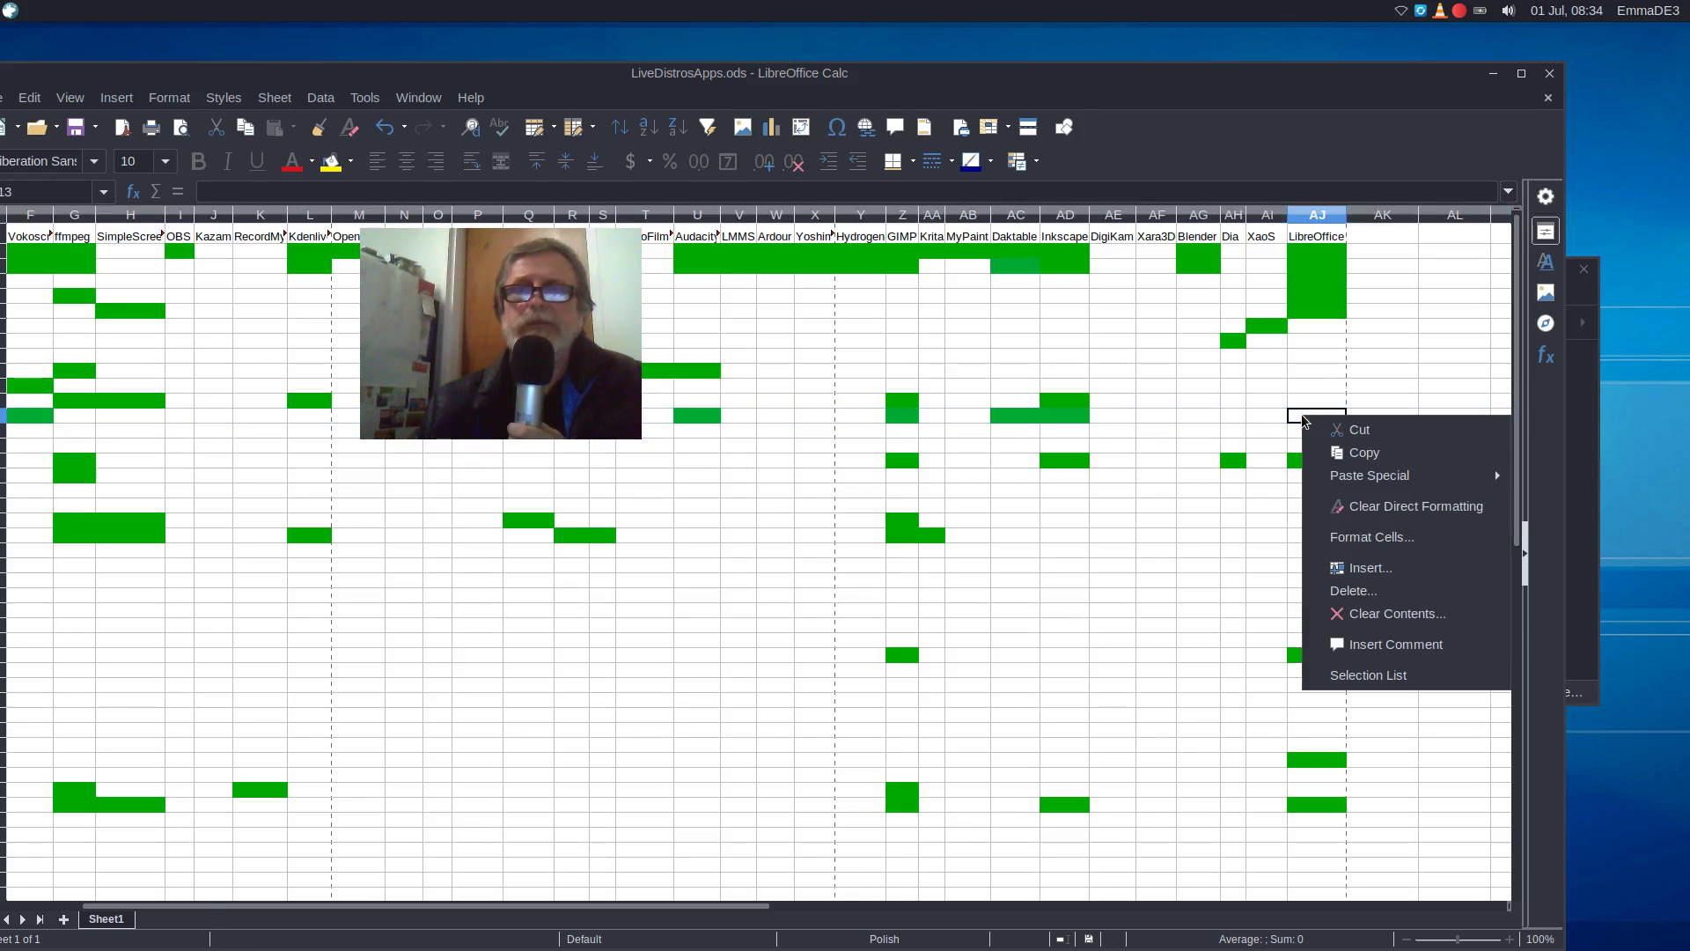
{"action": "left_click", "coordinate": [1378, 544]}
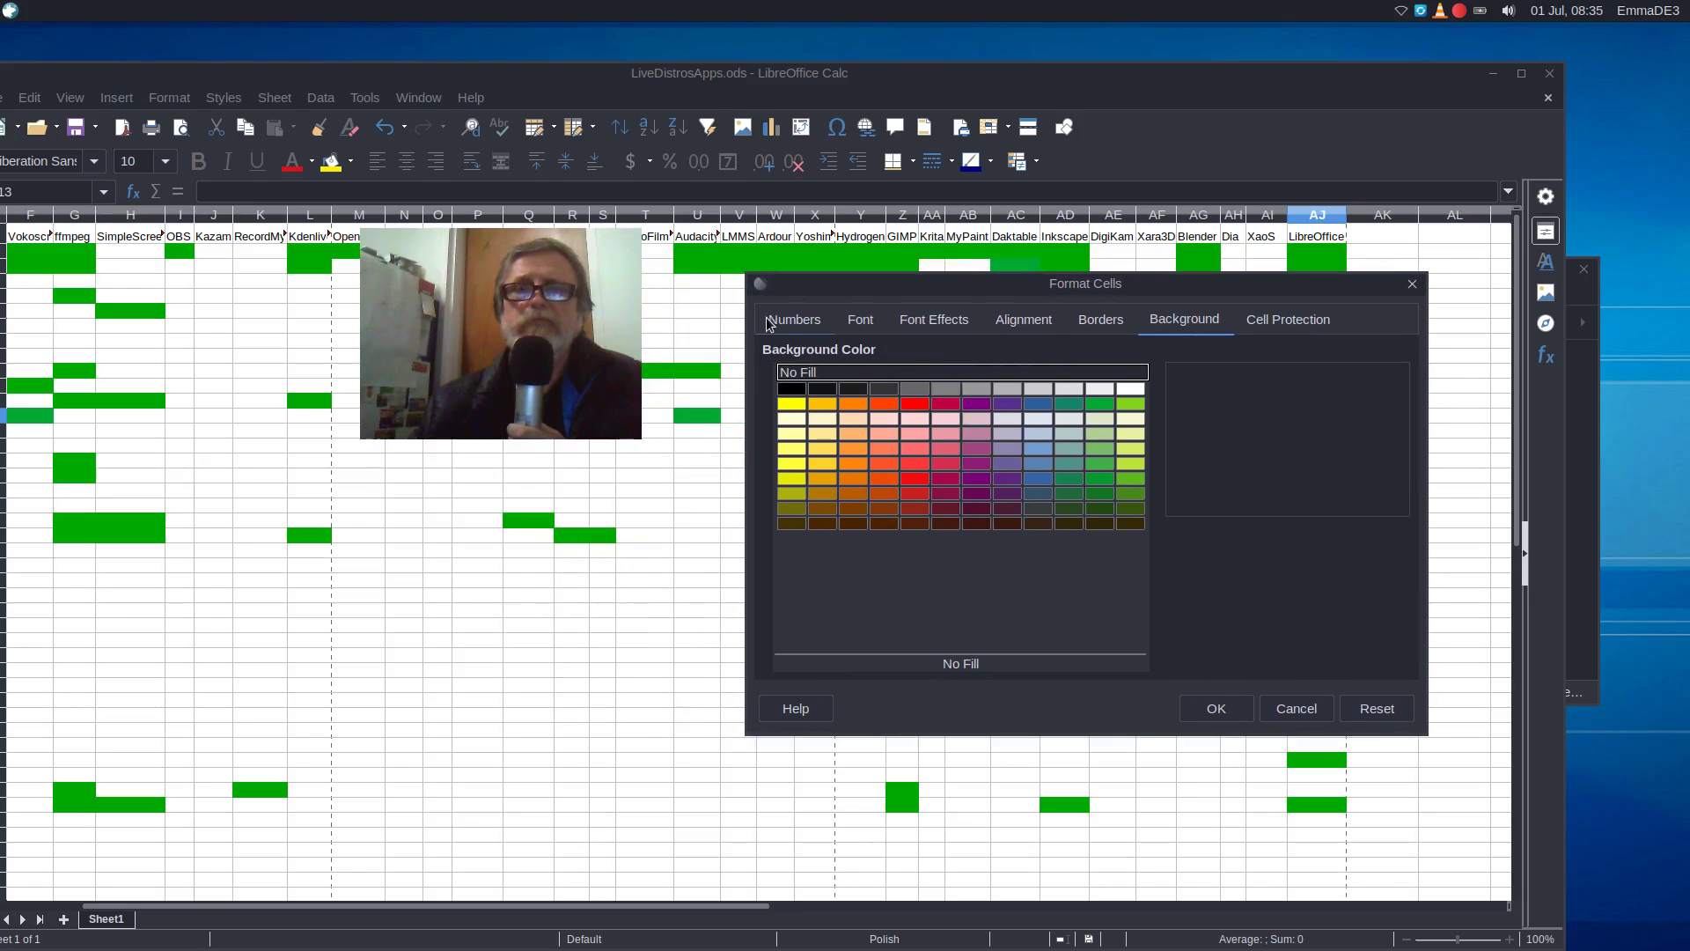
{"action": "left_click", "coordinate": [771, 320]}
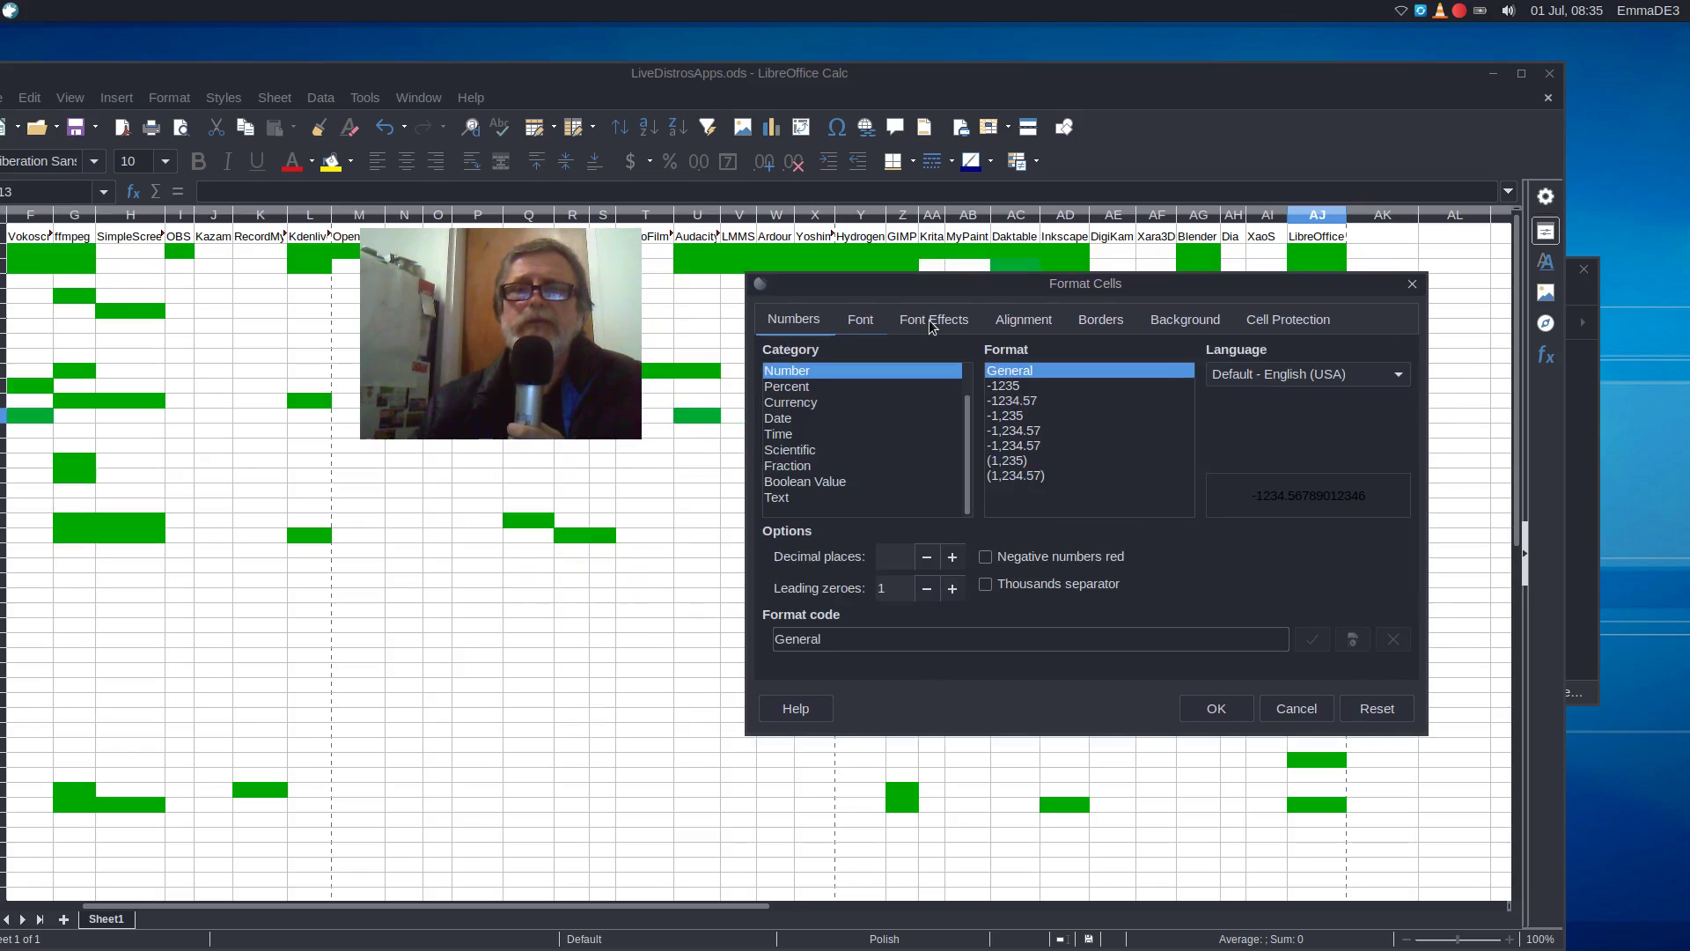
{"action": "left_click", "coordinate": [860, 320]}
{"action": "left_click", "coordinate": [933, 320]}
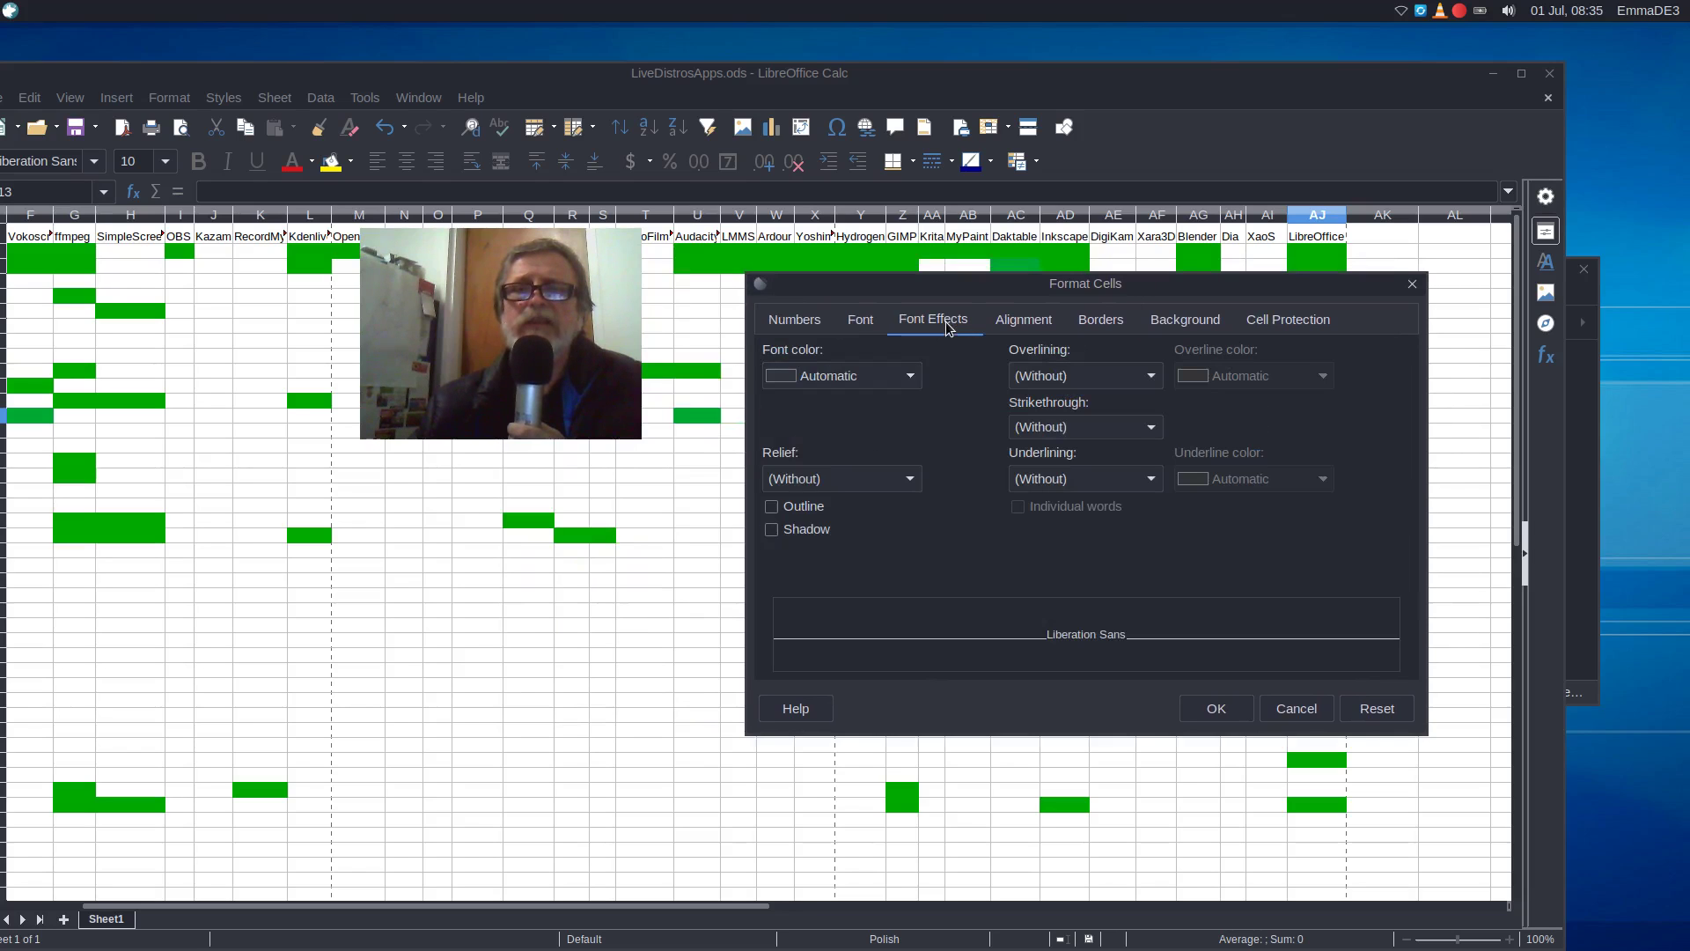
{"action": "left_click", "coordinate": [1021, 320]}
{"action": "left_click", "coordinate": [1093, 320]}
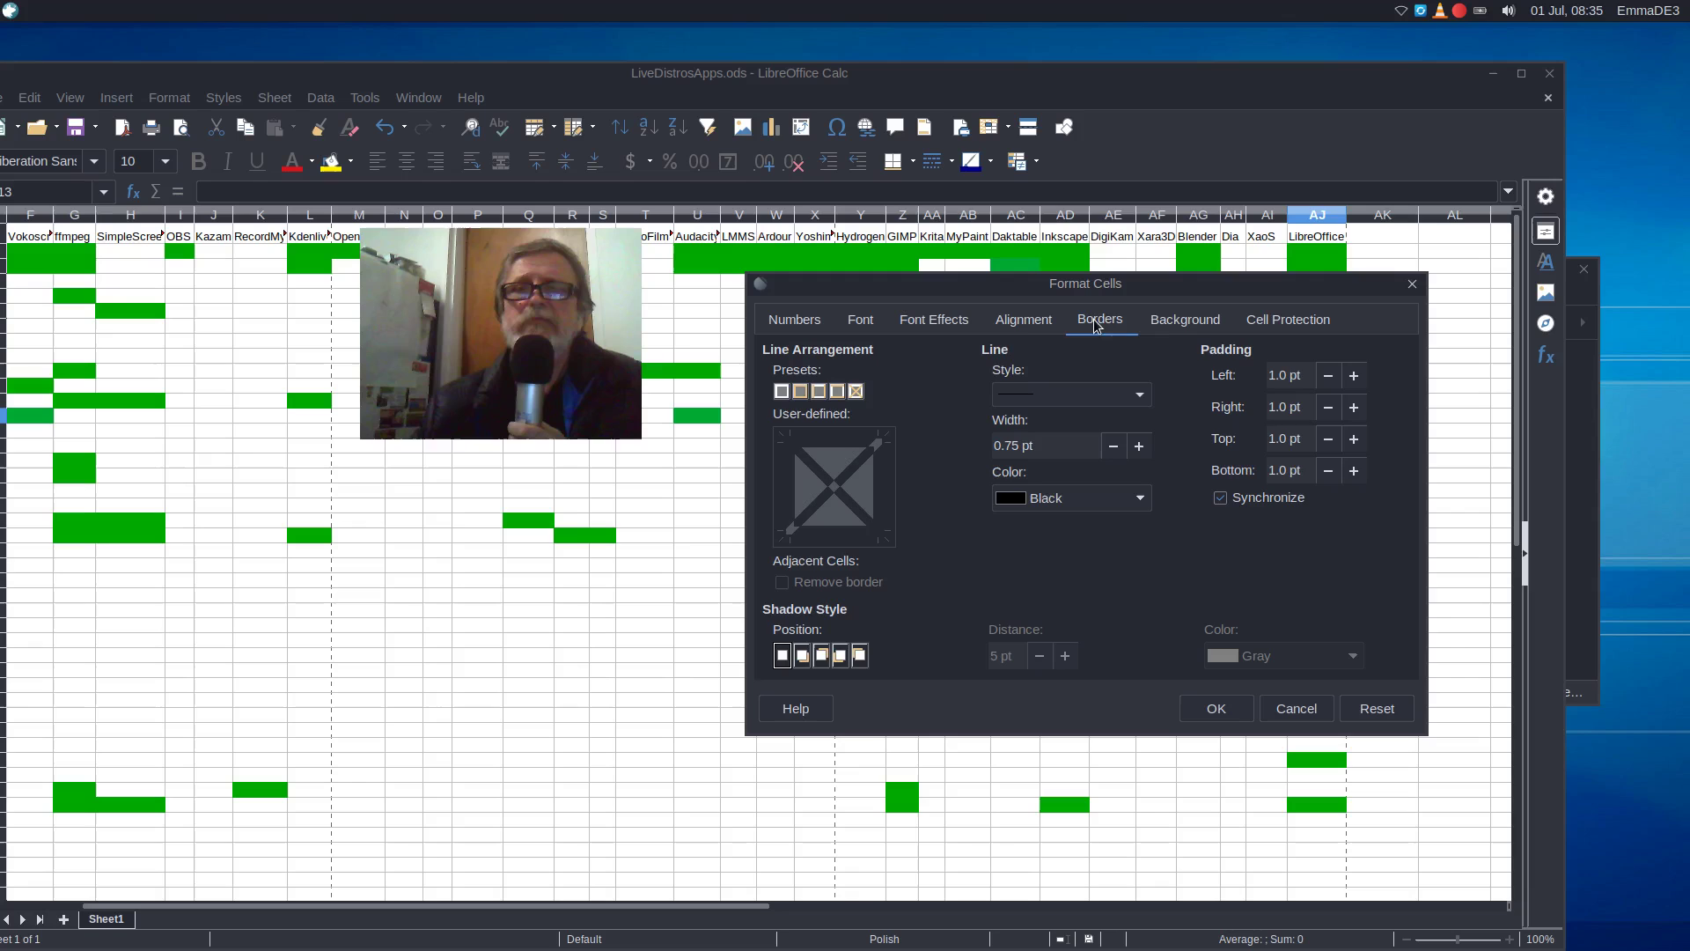
{"action": "left_click", "coordinate": [1173, 322]}
{"action": "left_click", "coordinate": [1098, 403]}
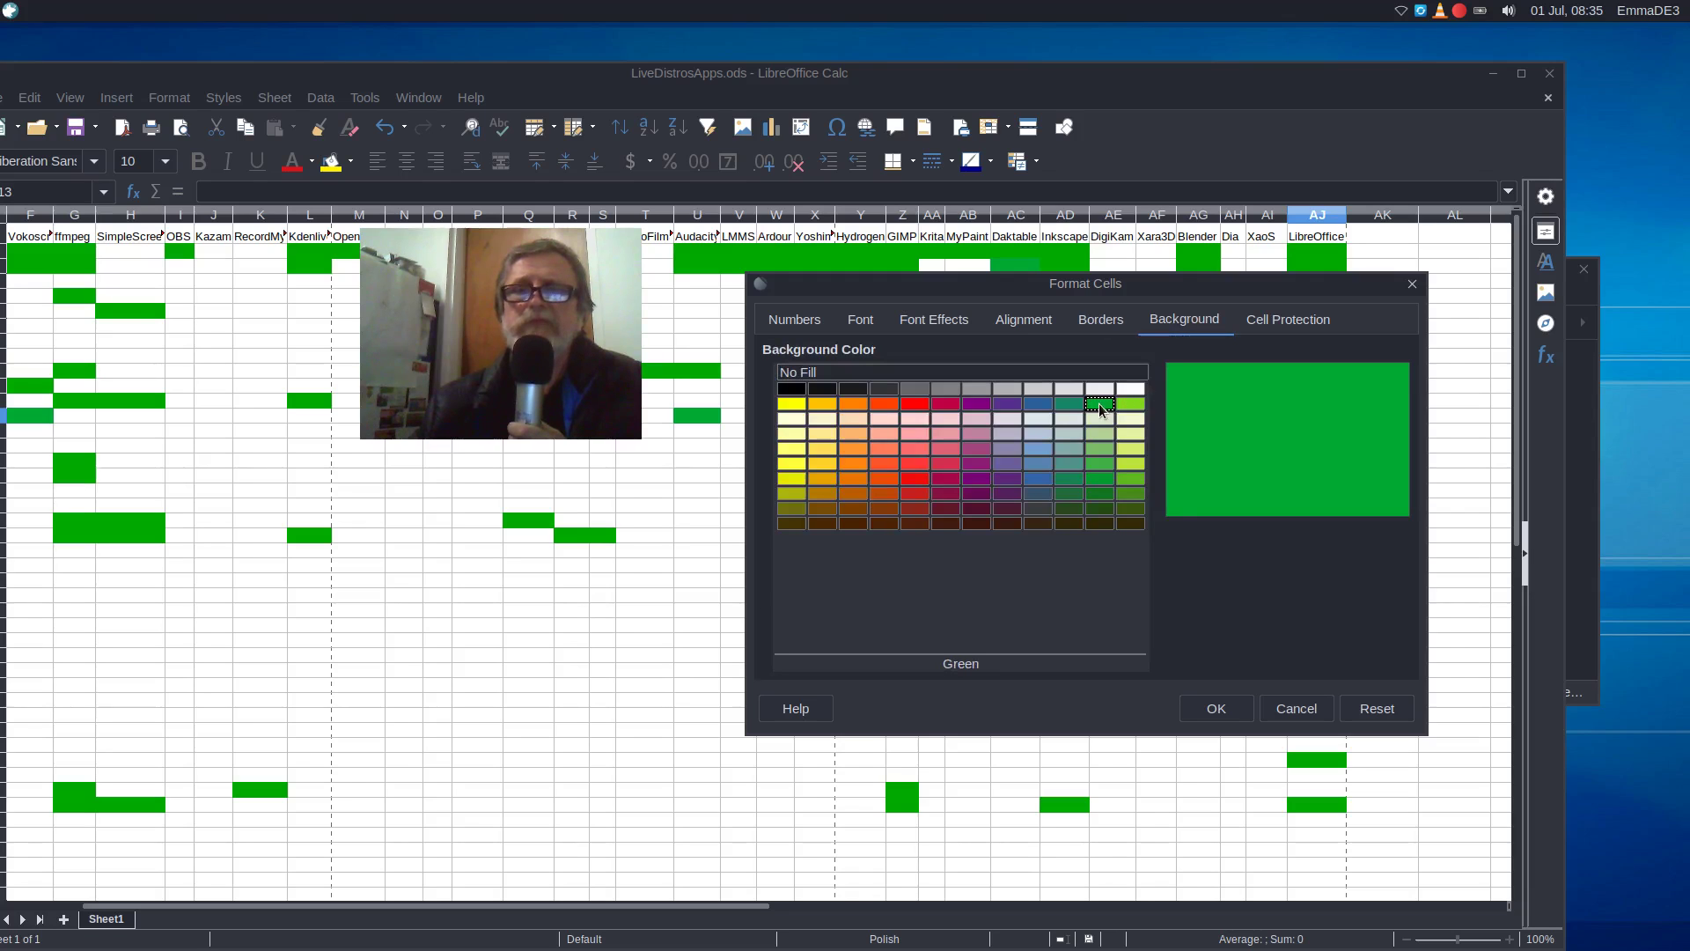
{"action": "left_click", "coordinate": [1215, 708]}
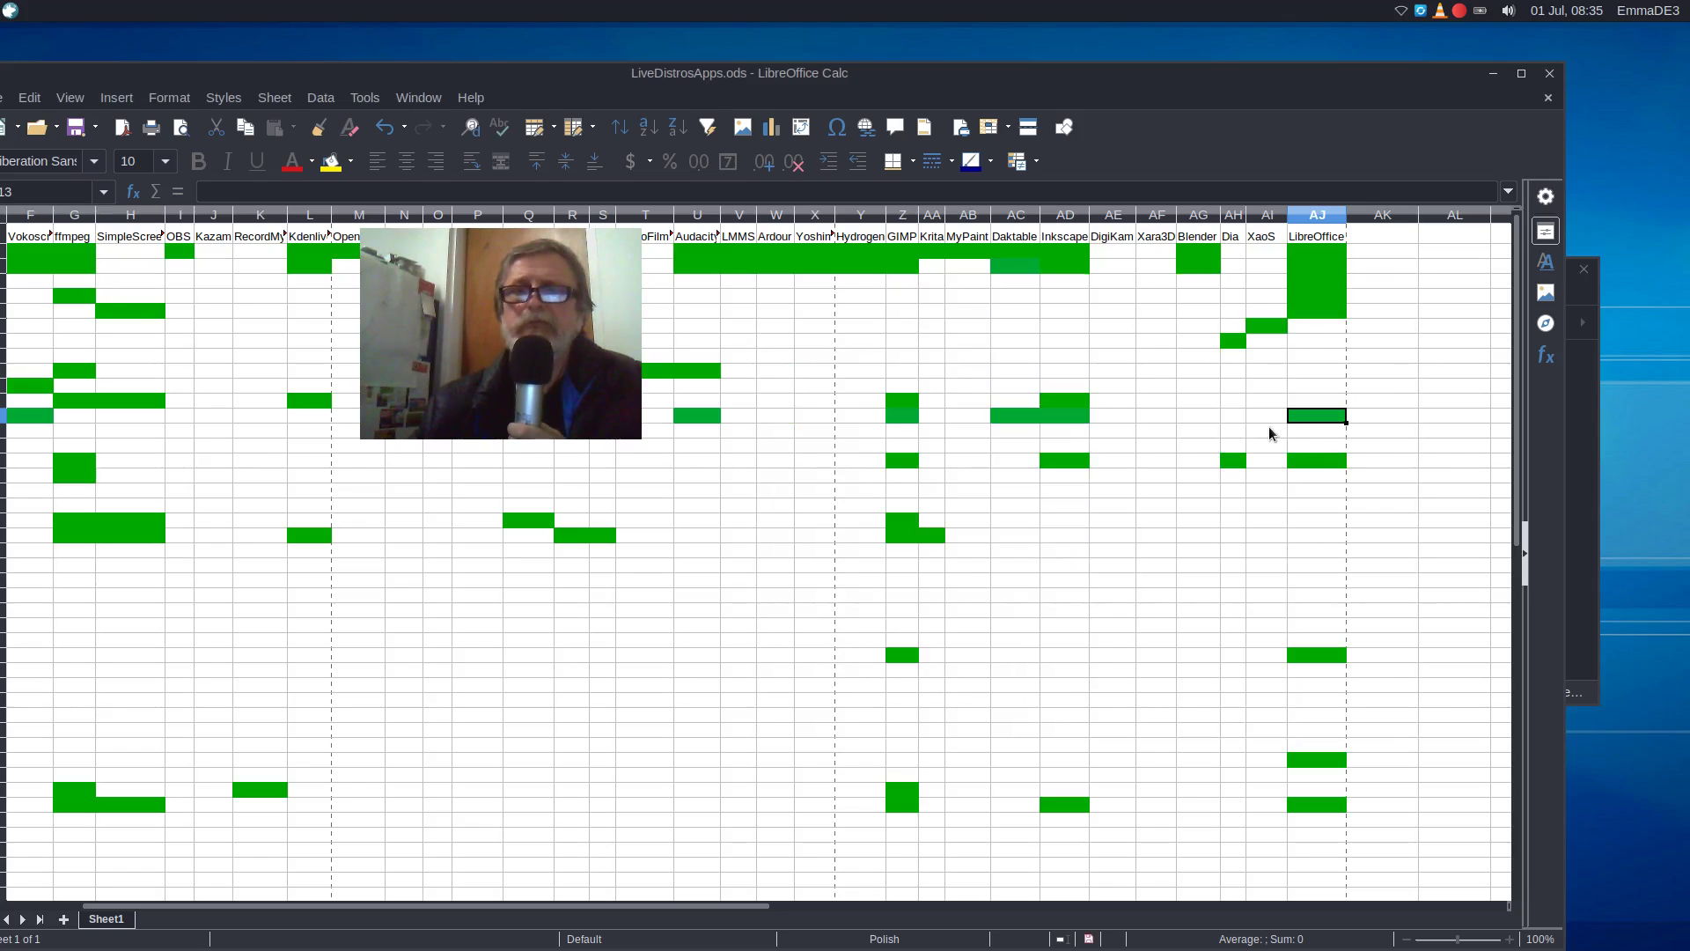
- Select the whole Emmabuntus row, then save the spreadsheet and close it
{"action": "left_click", "coordinate": [4, 415]}
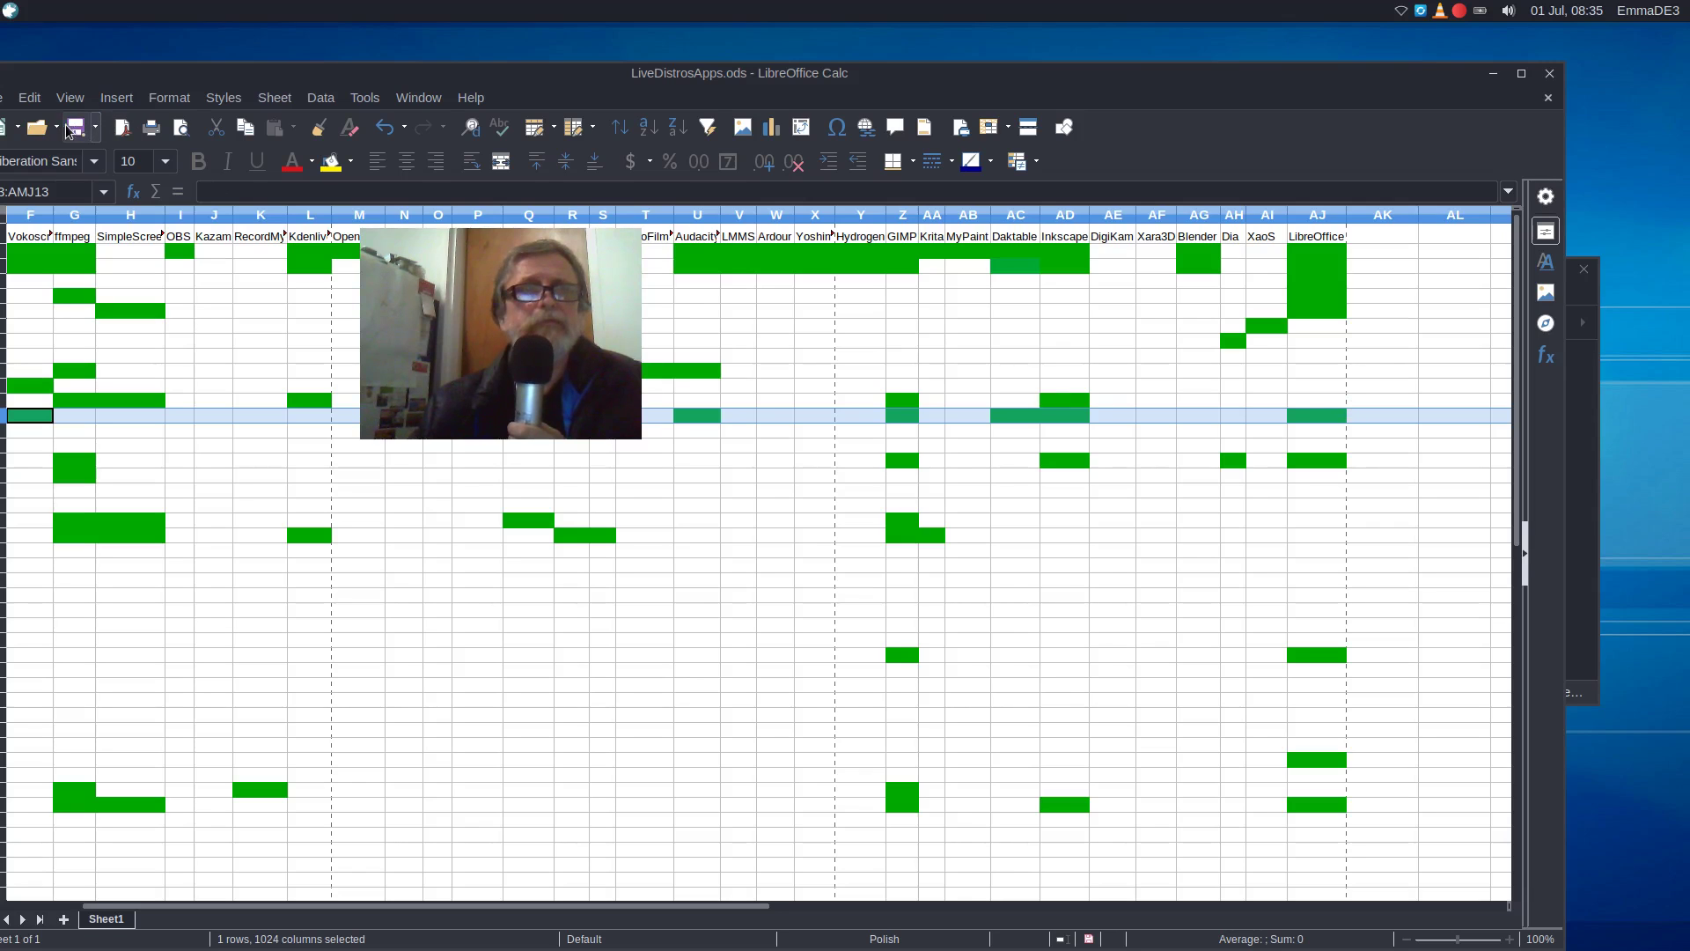
{"action": "left_click", "coordinate": [1550, 78]}
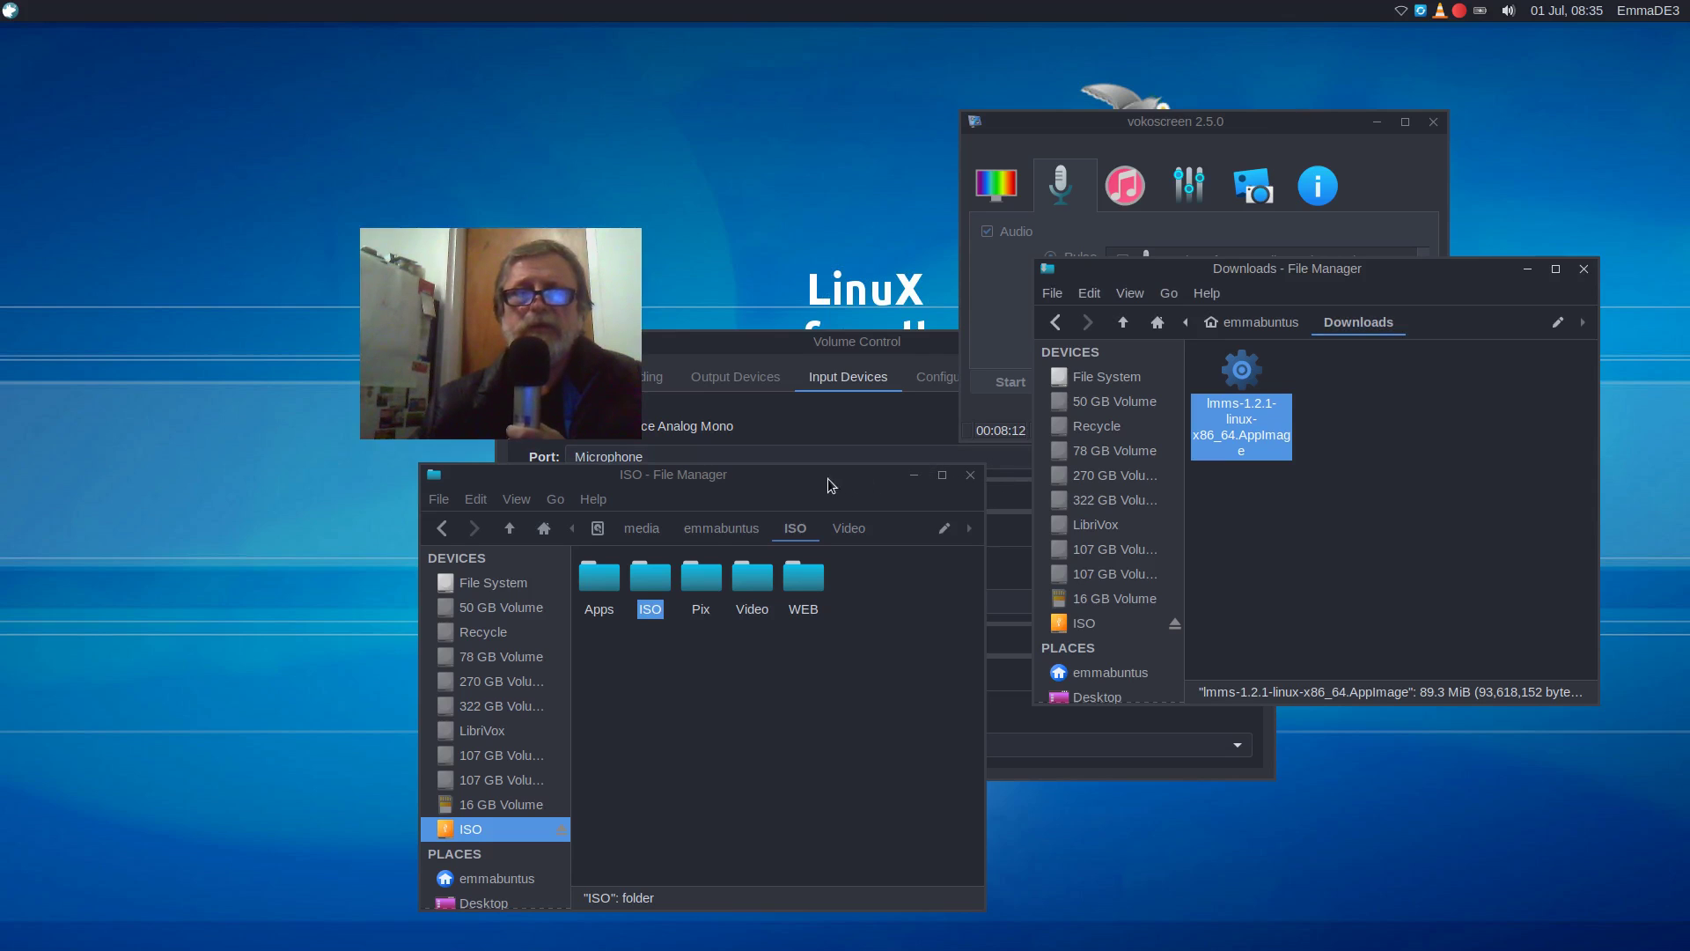
- Close the ISO file manager window, view the home folder in the Downloads window, and close that window too
{"action": "left_click", "coordinate": [972, 478]}
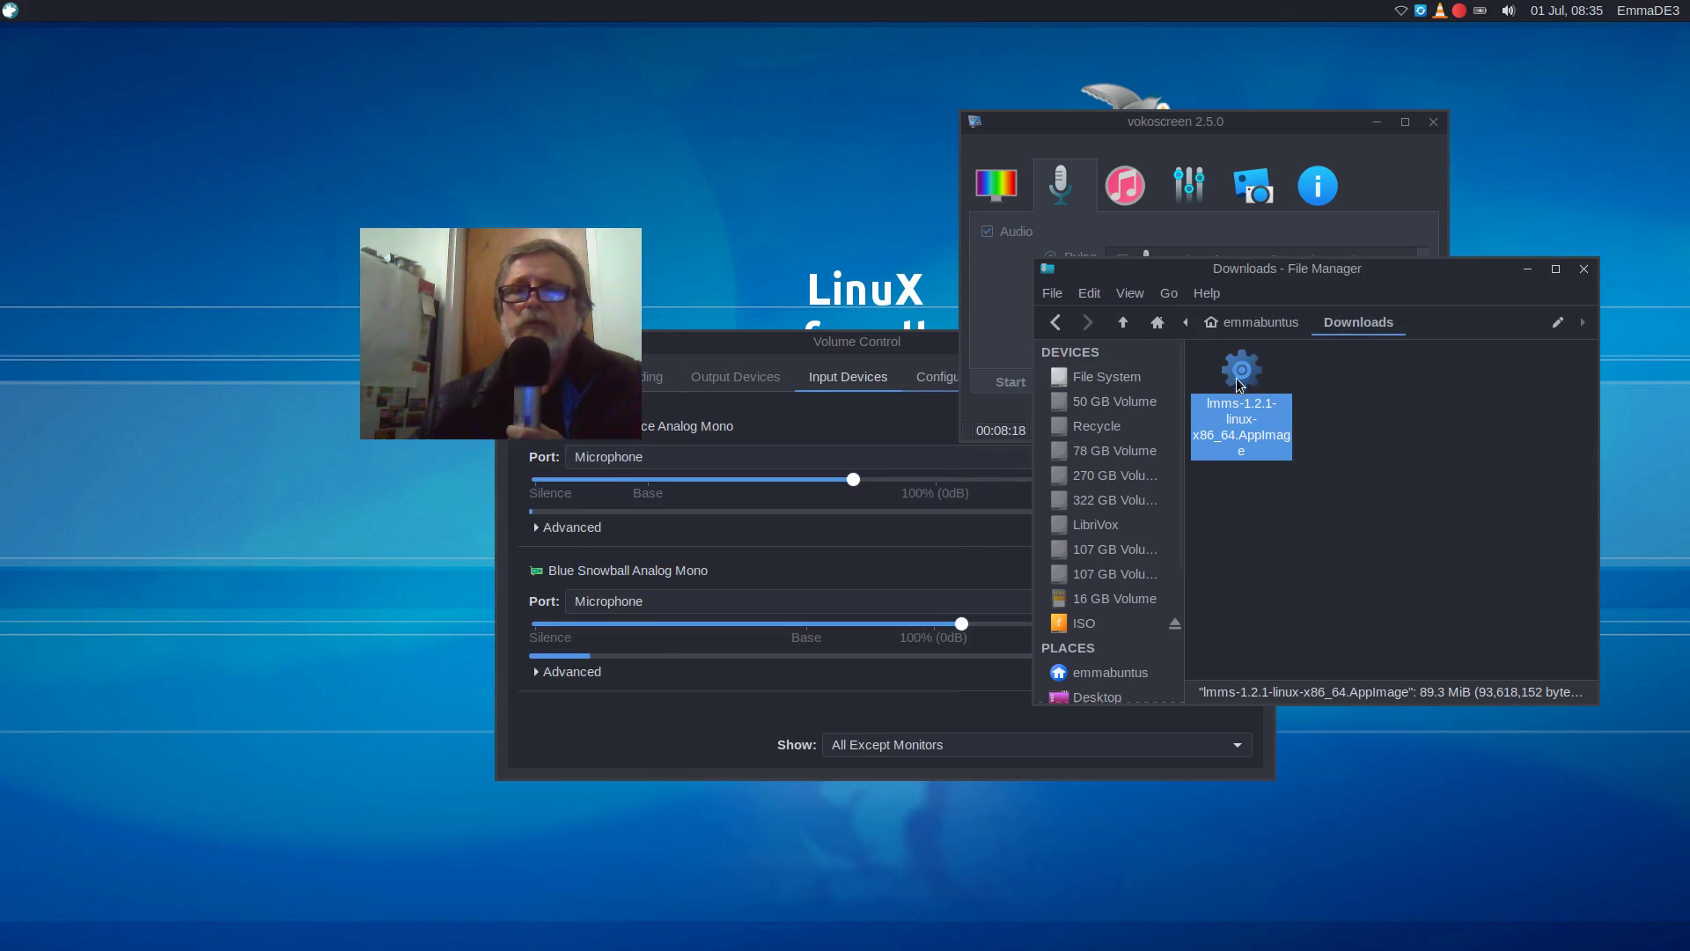
{"action": "left_click", "coordinate": [1360, 431]}
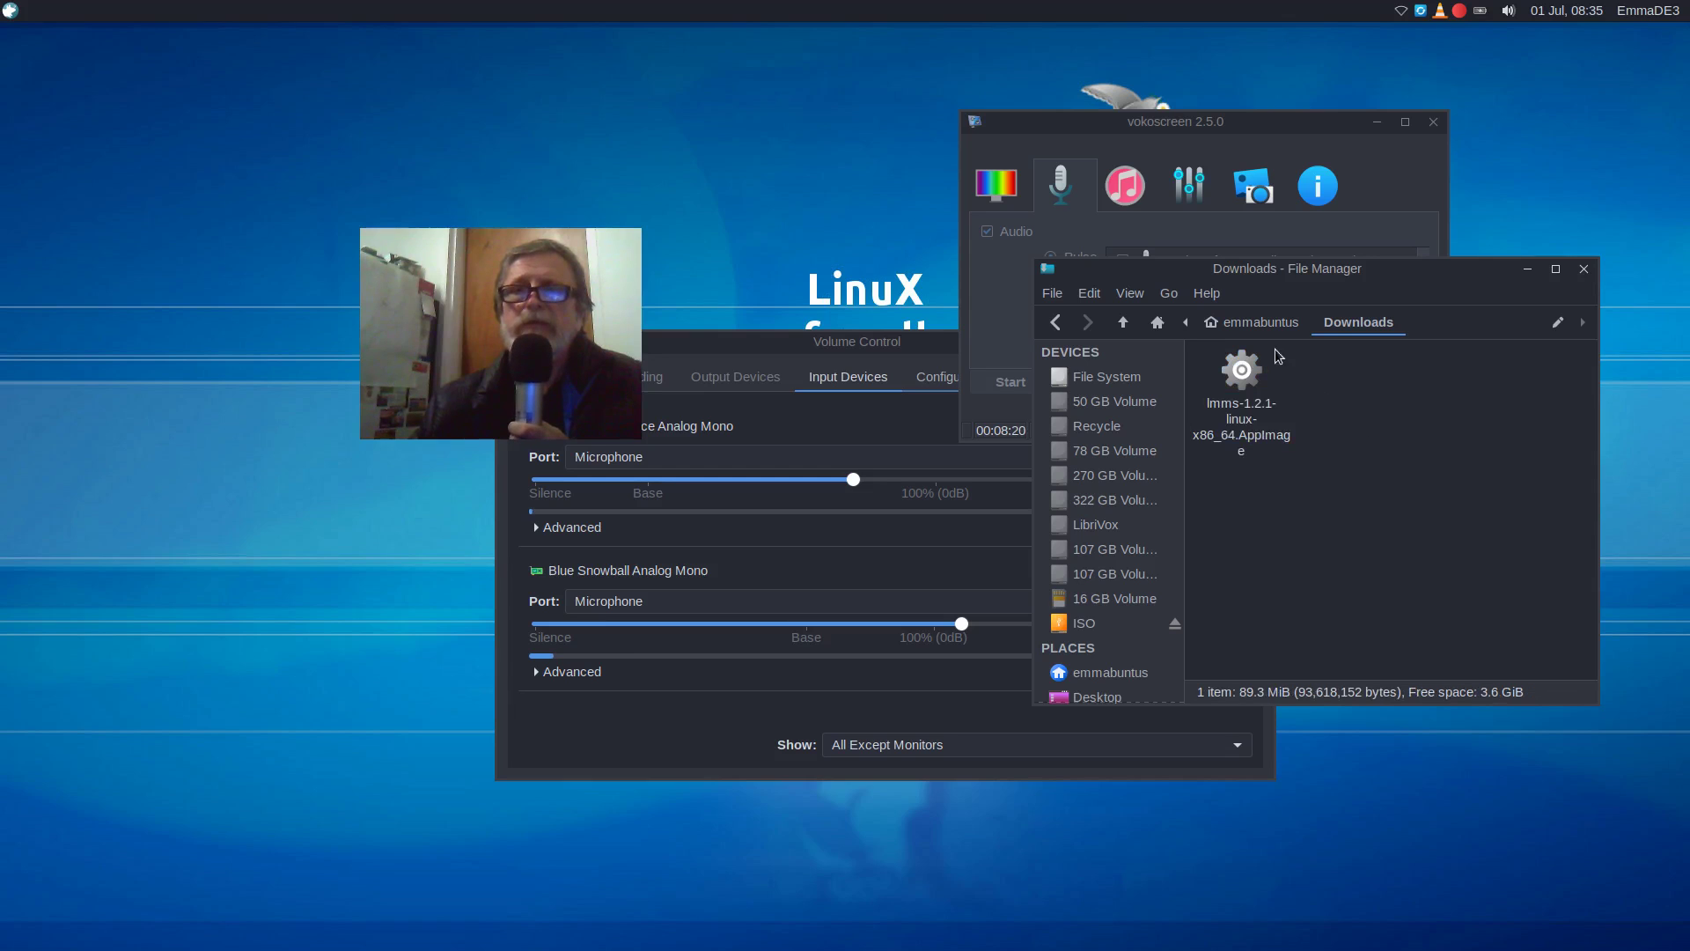
{"action": "left_click", "coordinate": [1244, 324]}
{"action": "left_click", "coordinate": [1434, 526]}
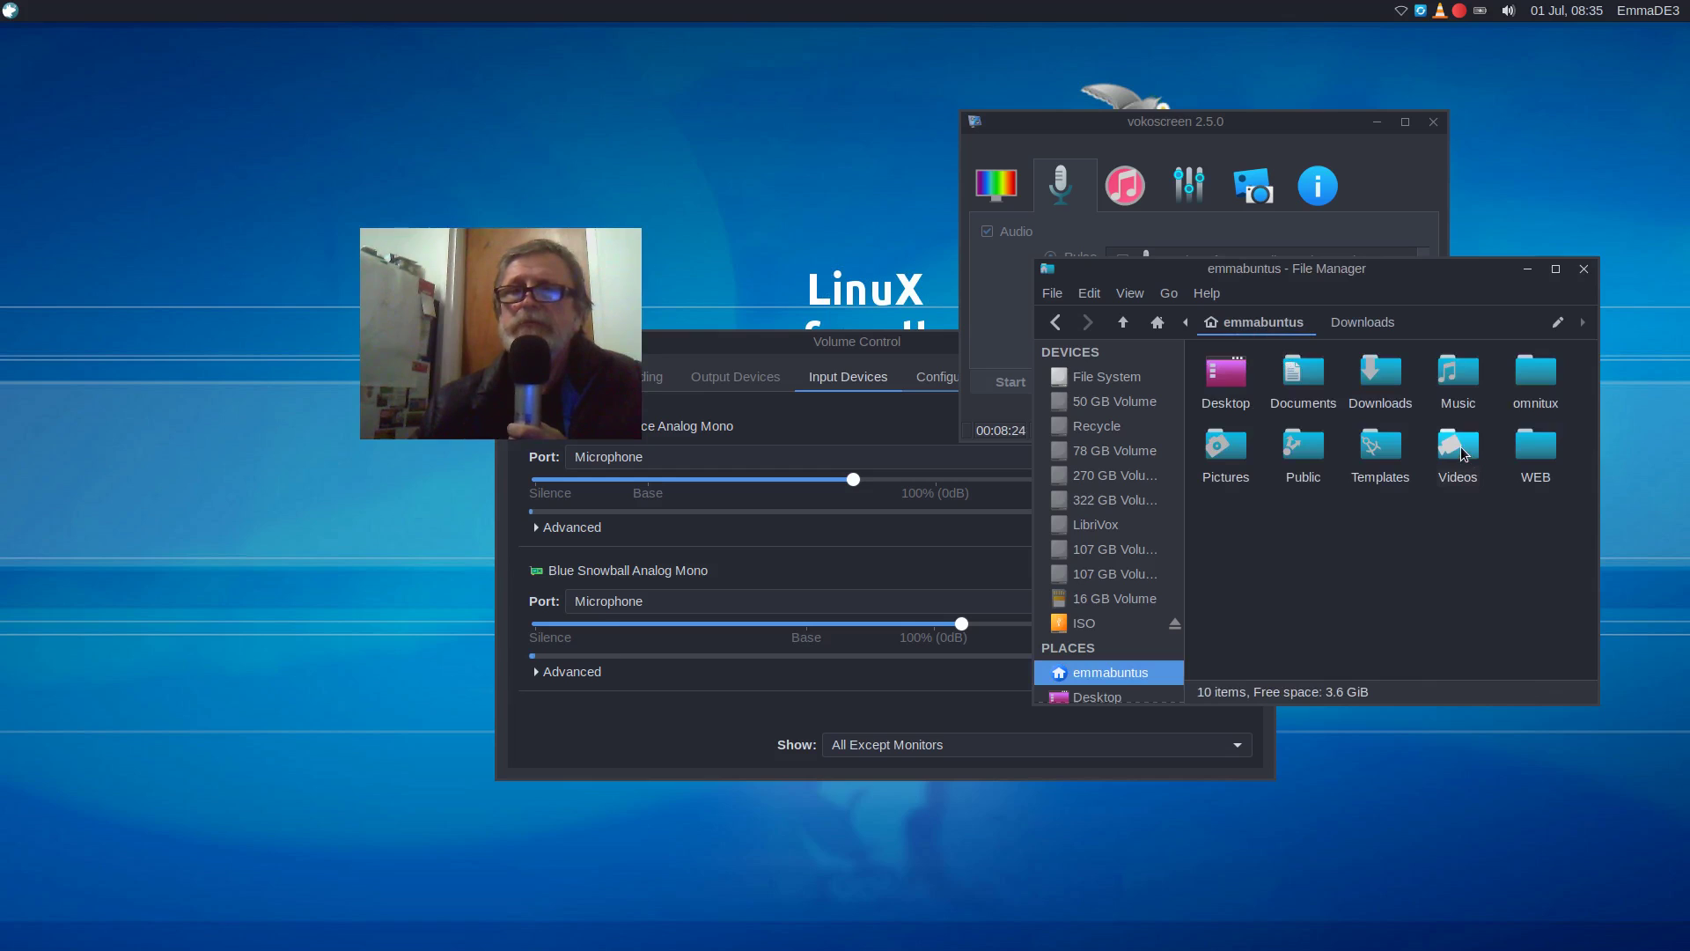
{"action": "left_click_drag", "start_coordinate": [1325, 278], "coordinate": [1362, 422]}
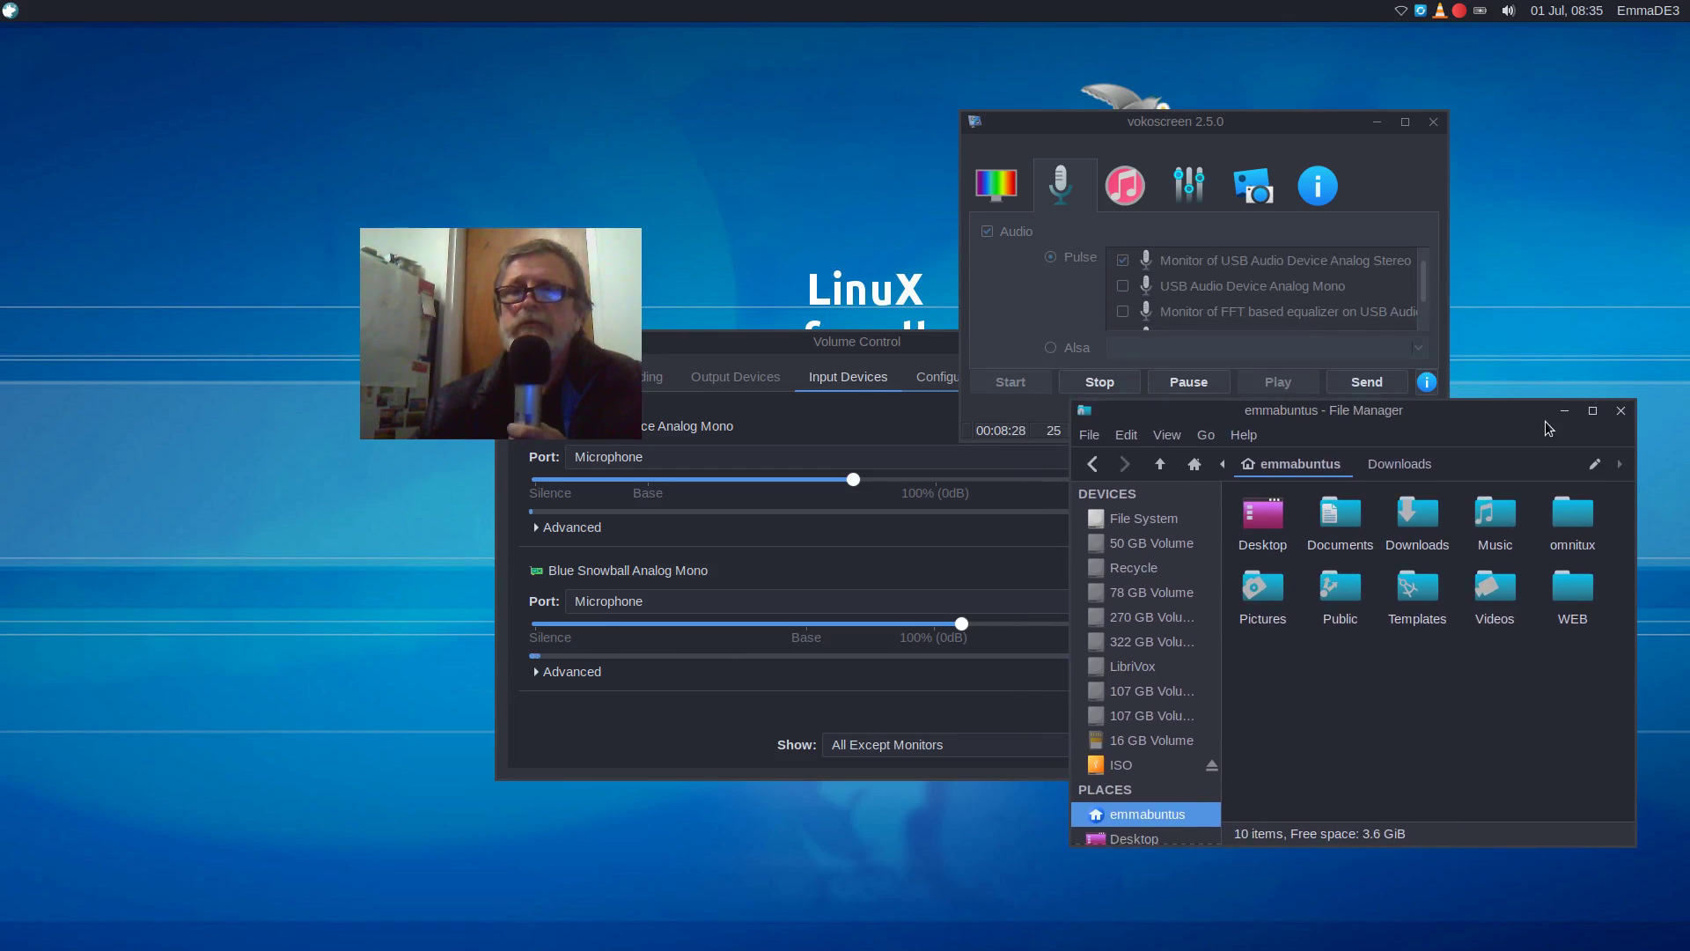
{"action": "left_click", "coordinate": [1621, 410]}
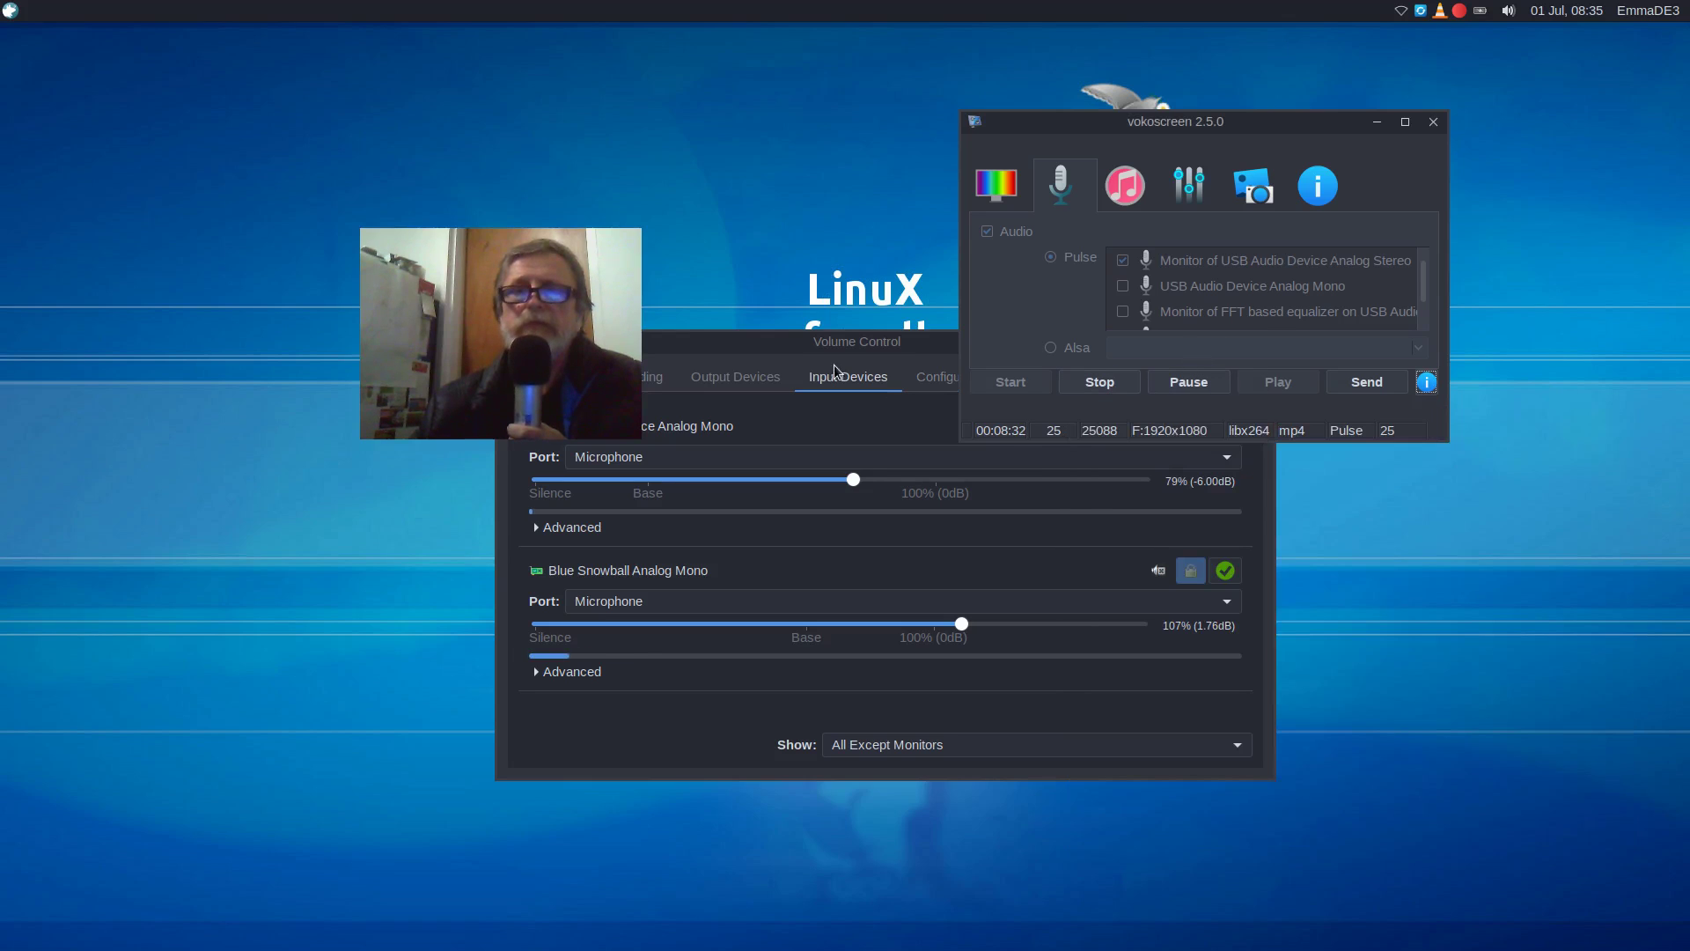
- Move the Volume Control window aside to uncover the Emmabuntüs Debian Edition 3 dialog, and close Volume Control
{"action": "left_click_drag", "start_coordinate": [809, 336], "coordinate": [746, 443]}
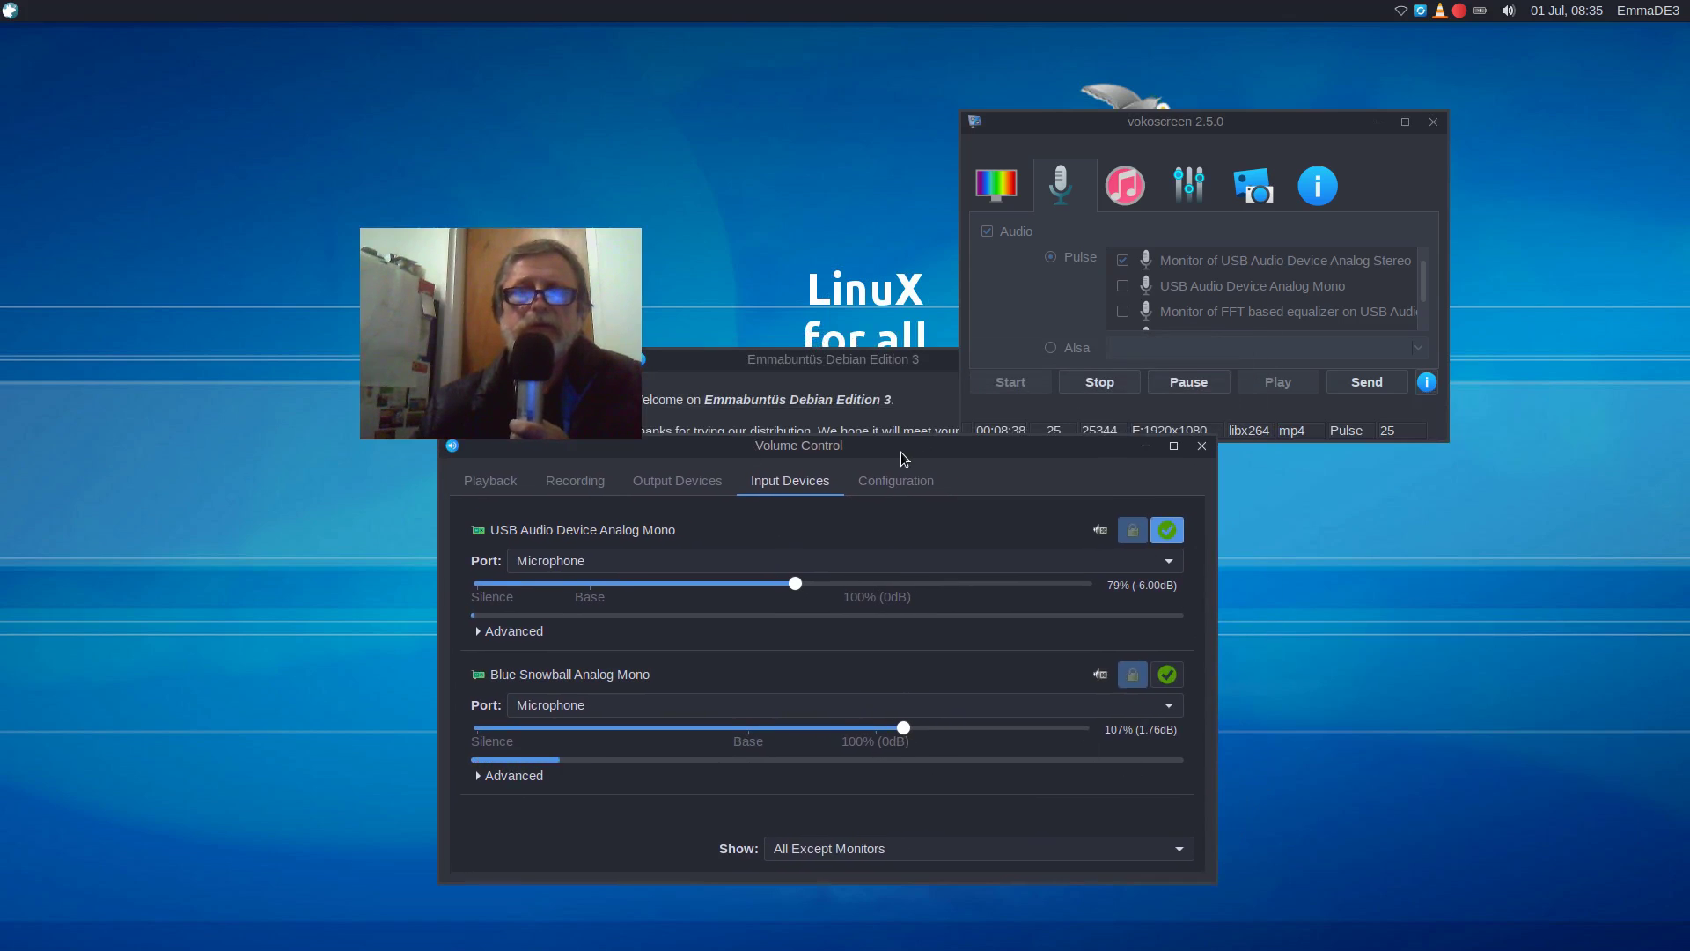
{"action": "left_click_drag", "start_coordinate": [901, 451], "coordinate": [853, 479]}
{"action": "left_click", "coordinate": [1151, 474]}
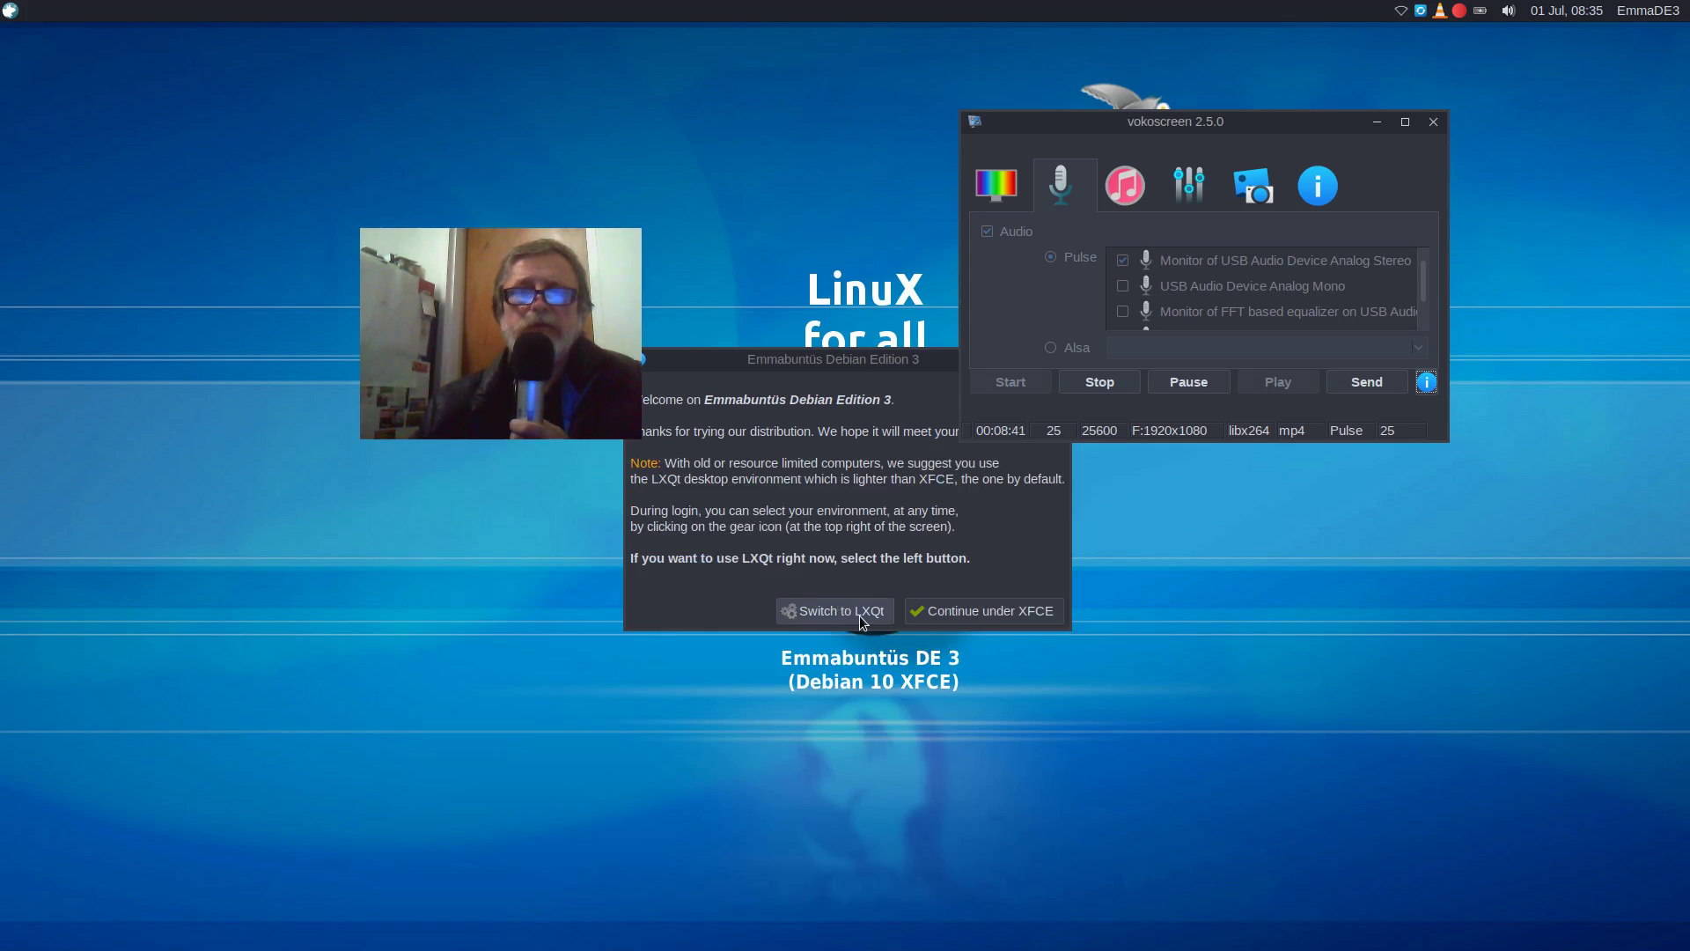
- Complete the desktop setup with XFCE, the current keyboard layout, the dock activated and its Simple version, and close the Welcome window
{"action": "left_click", "coordinate": [948, 617]}
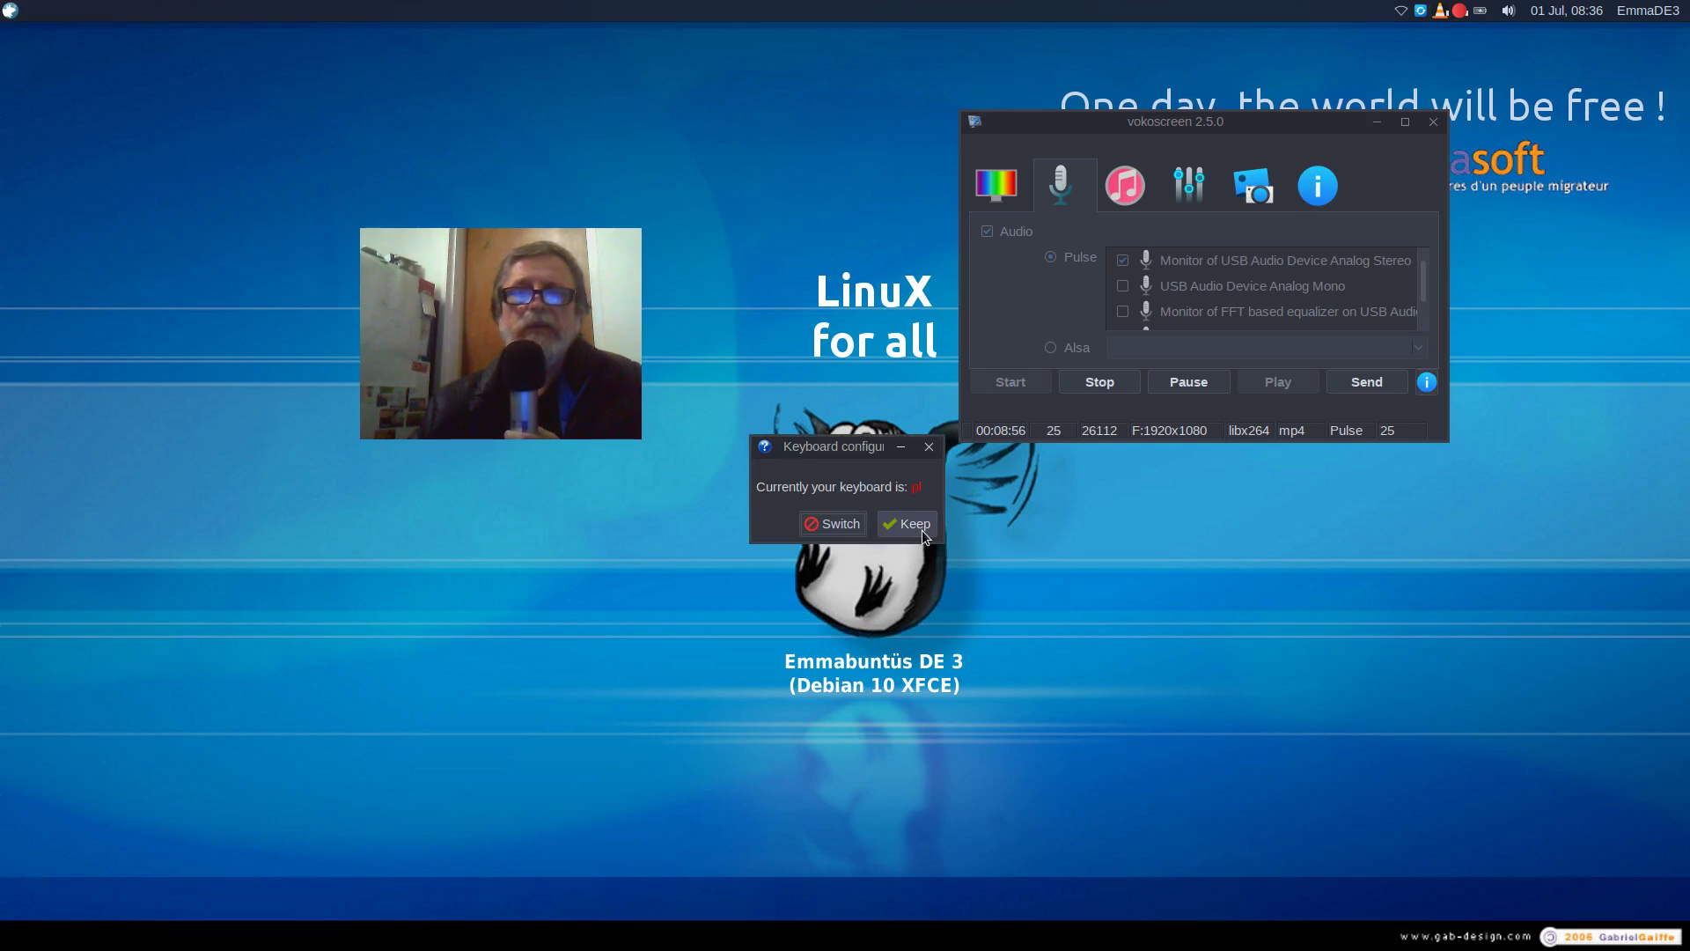
{"action": "left_click", "coordinate": [917, 530]}
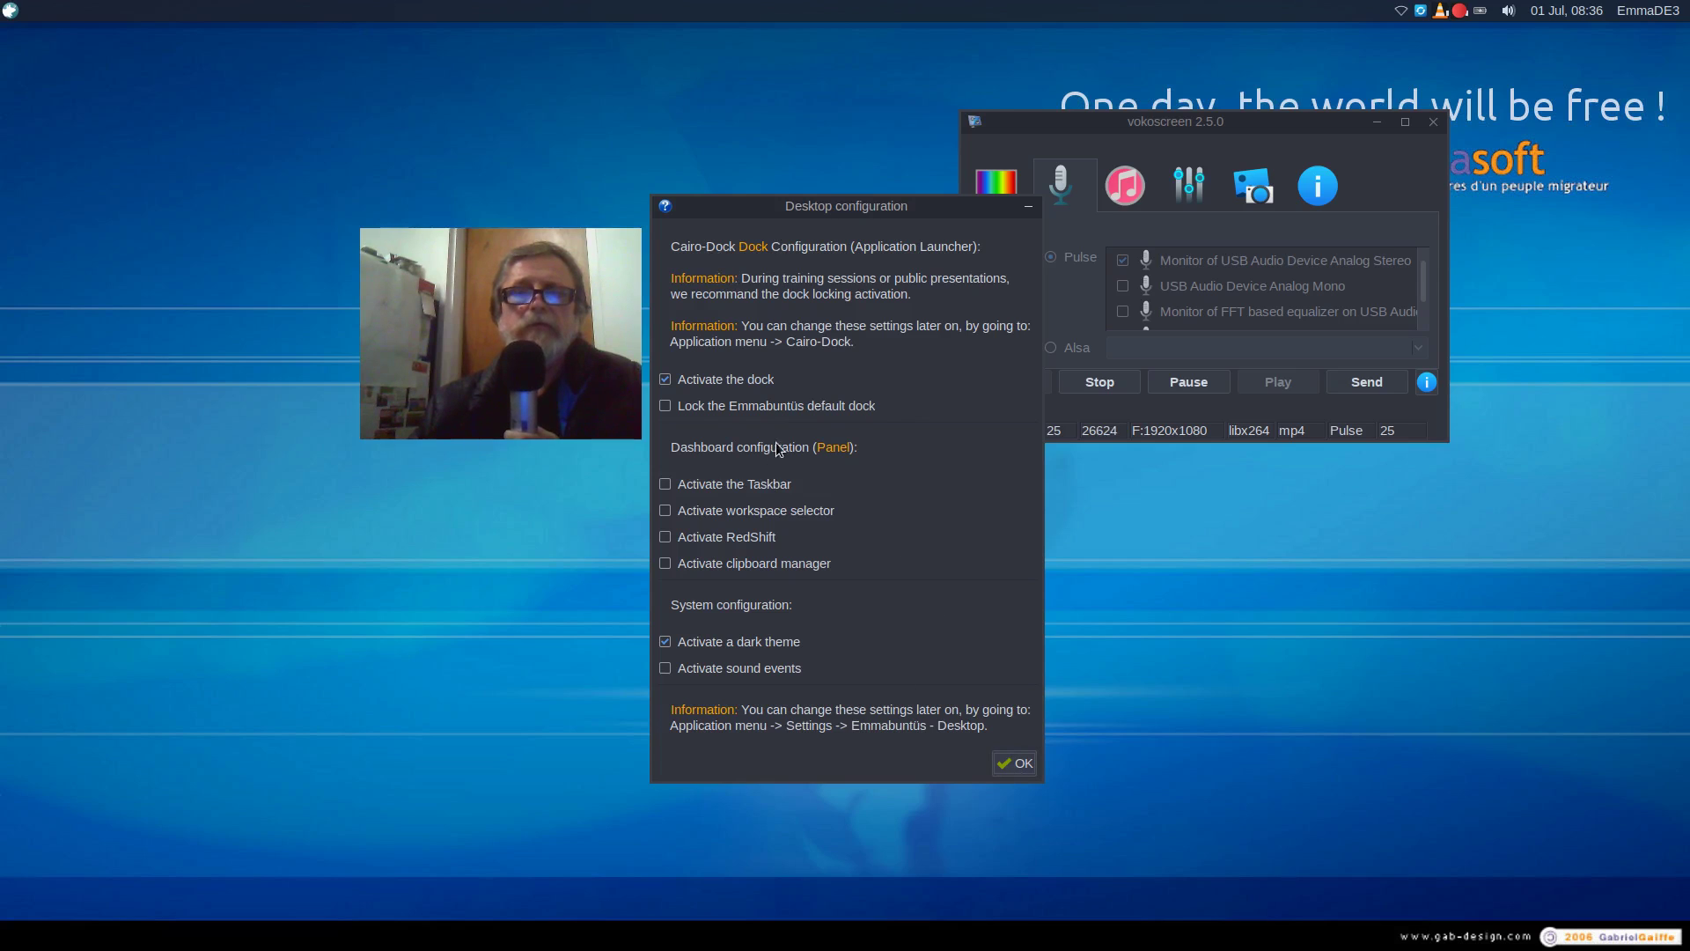
{"action": "left_click", "coordinate": [1020, 764]}
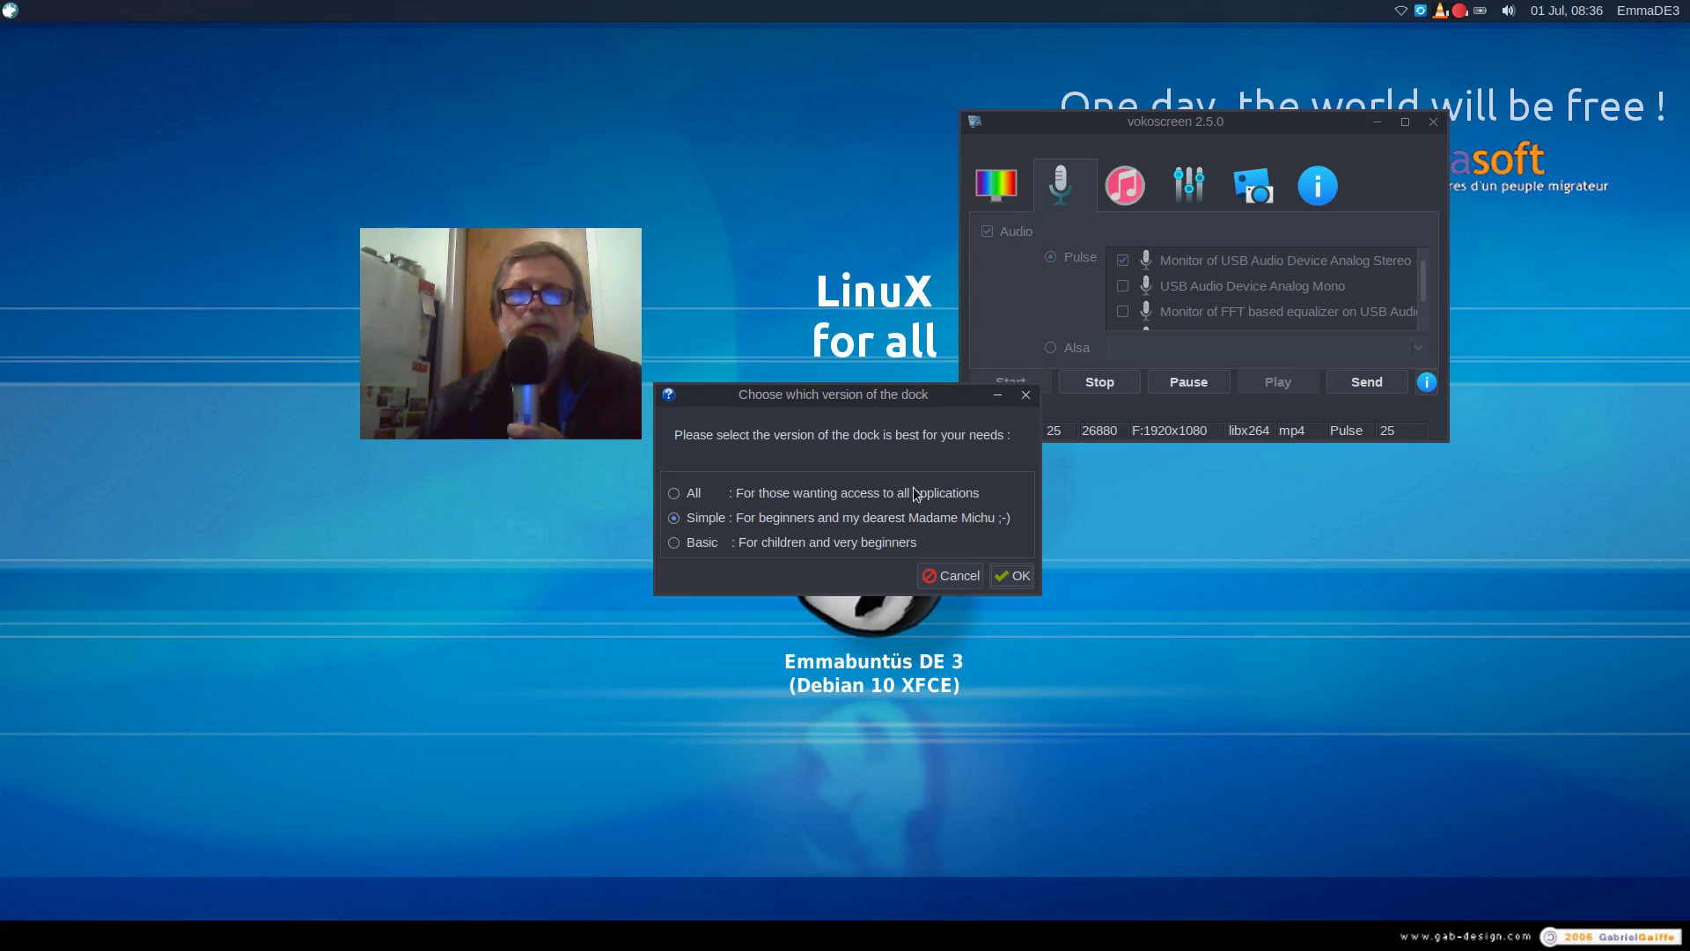
{"action": "left_click", "coordinate": [1009, 577]}
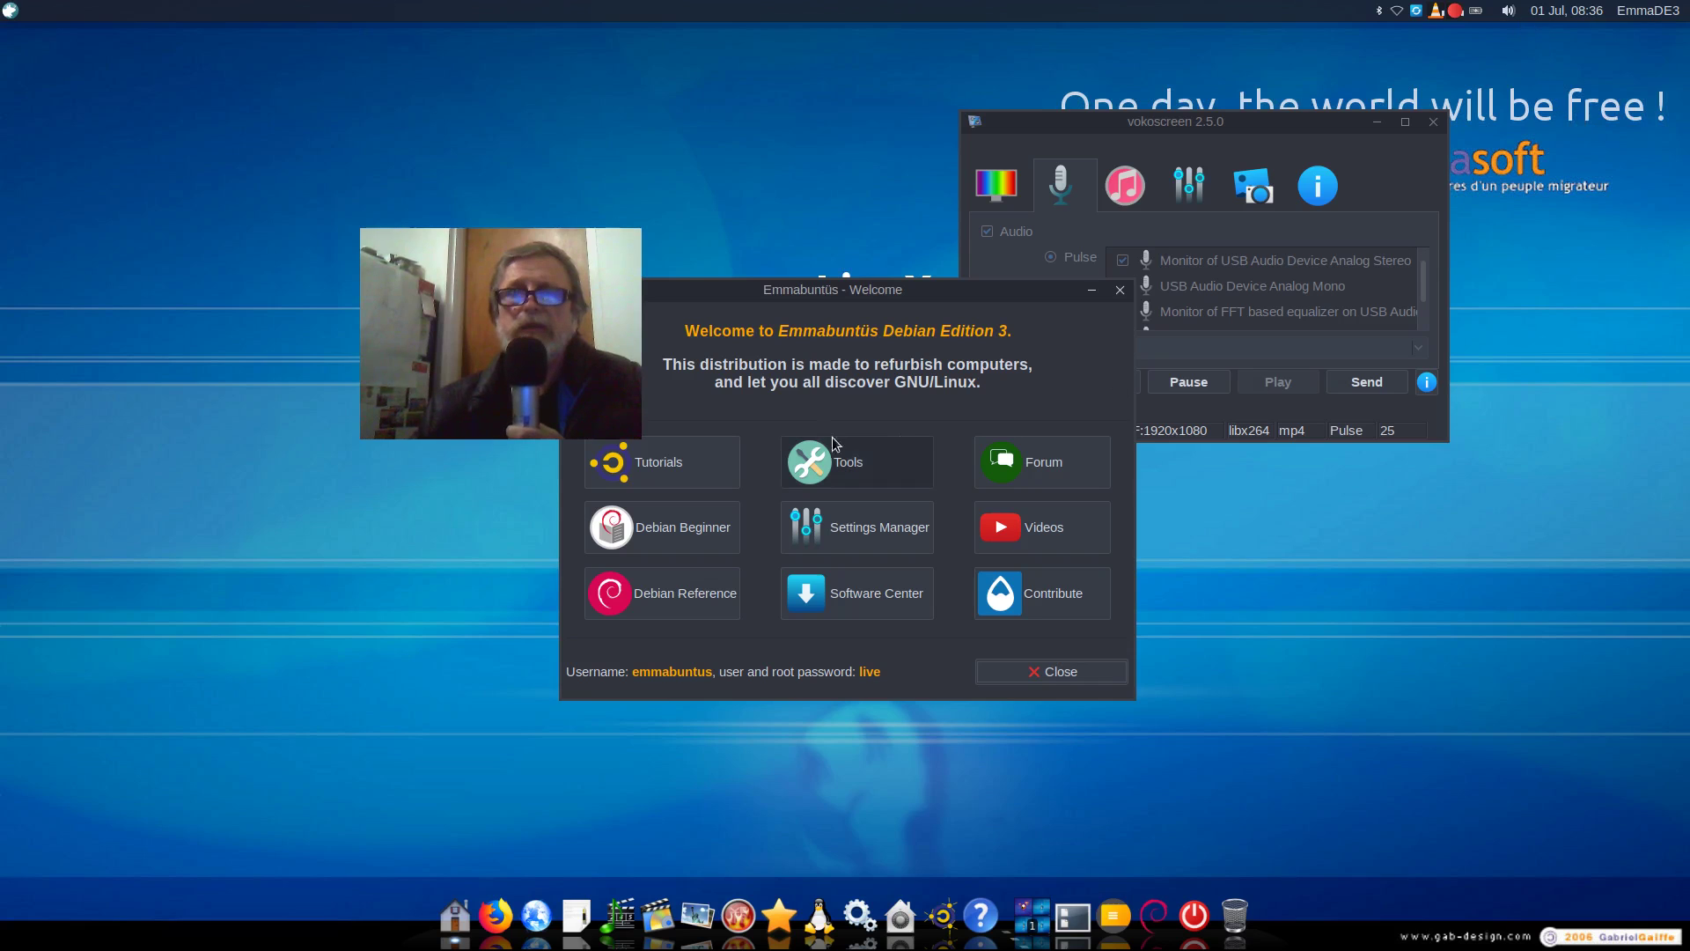
{"action": "left_click_drag", "start_coordinate": [848, 304], "coordinate": [866, 365]}
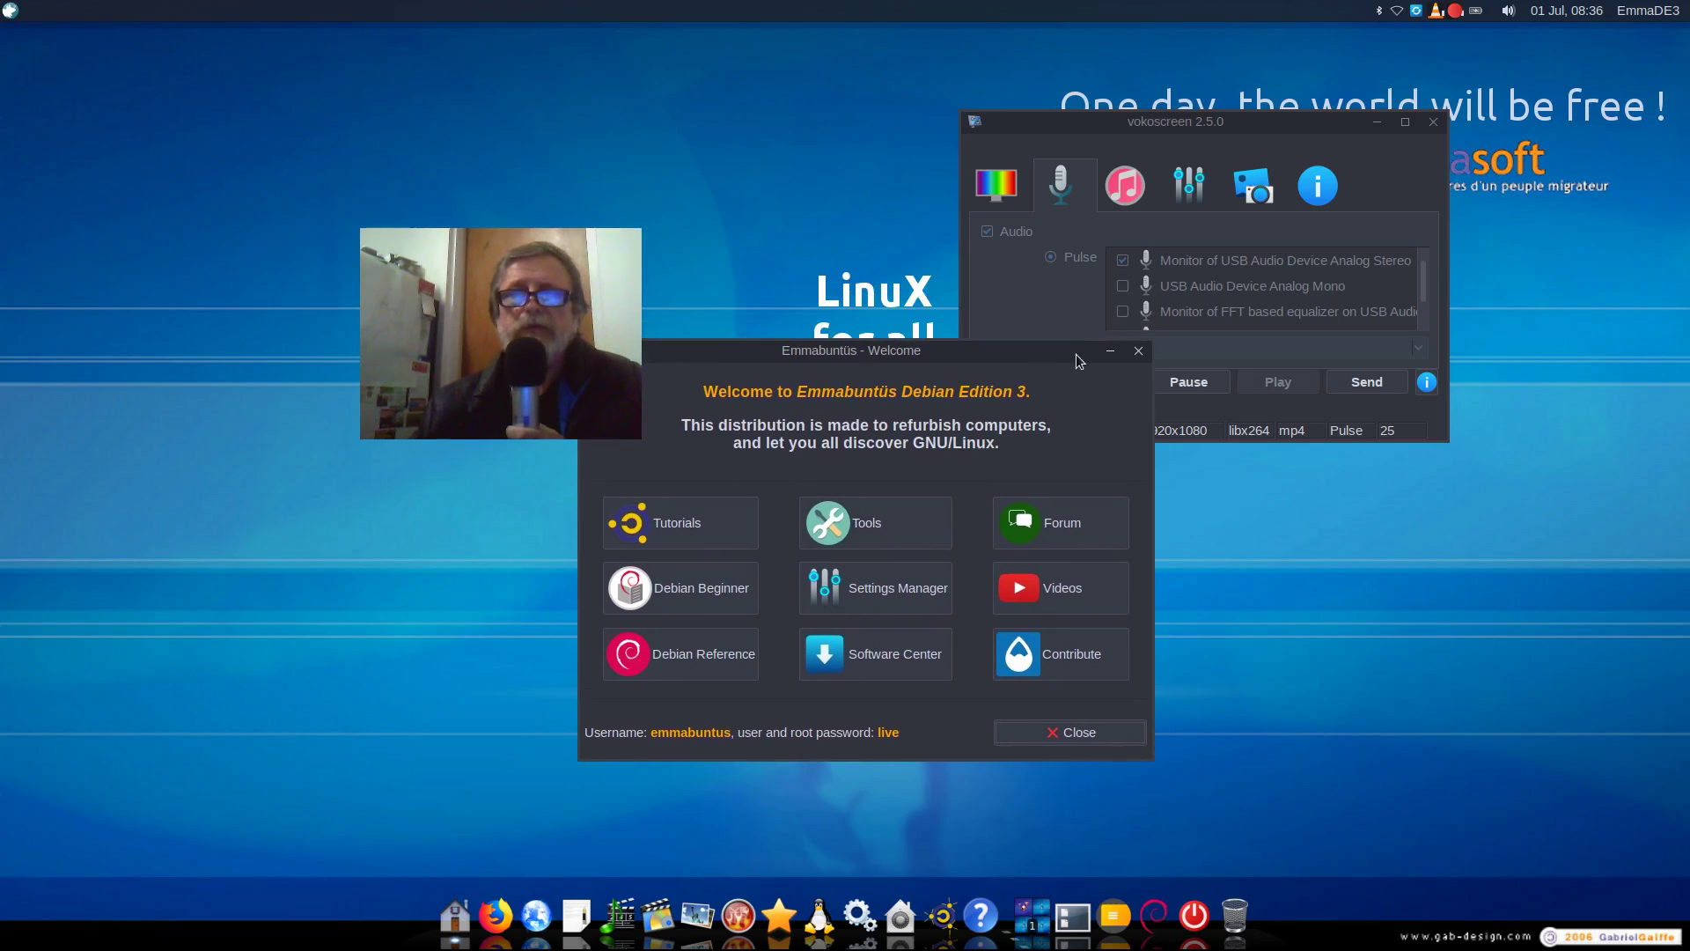
{"action": "left_click", "coordinate": [1137, 351]}
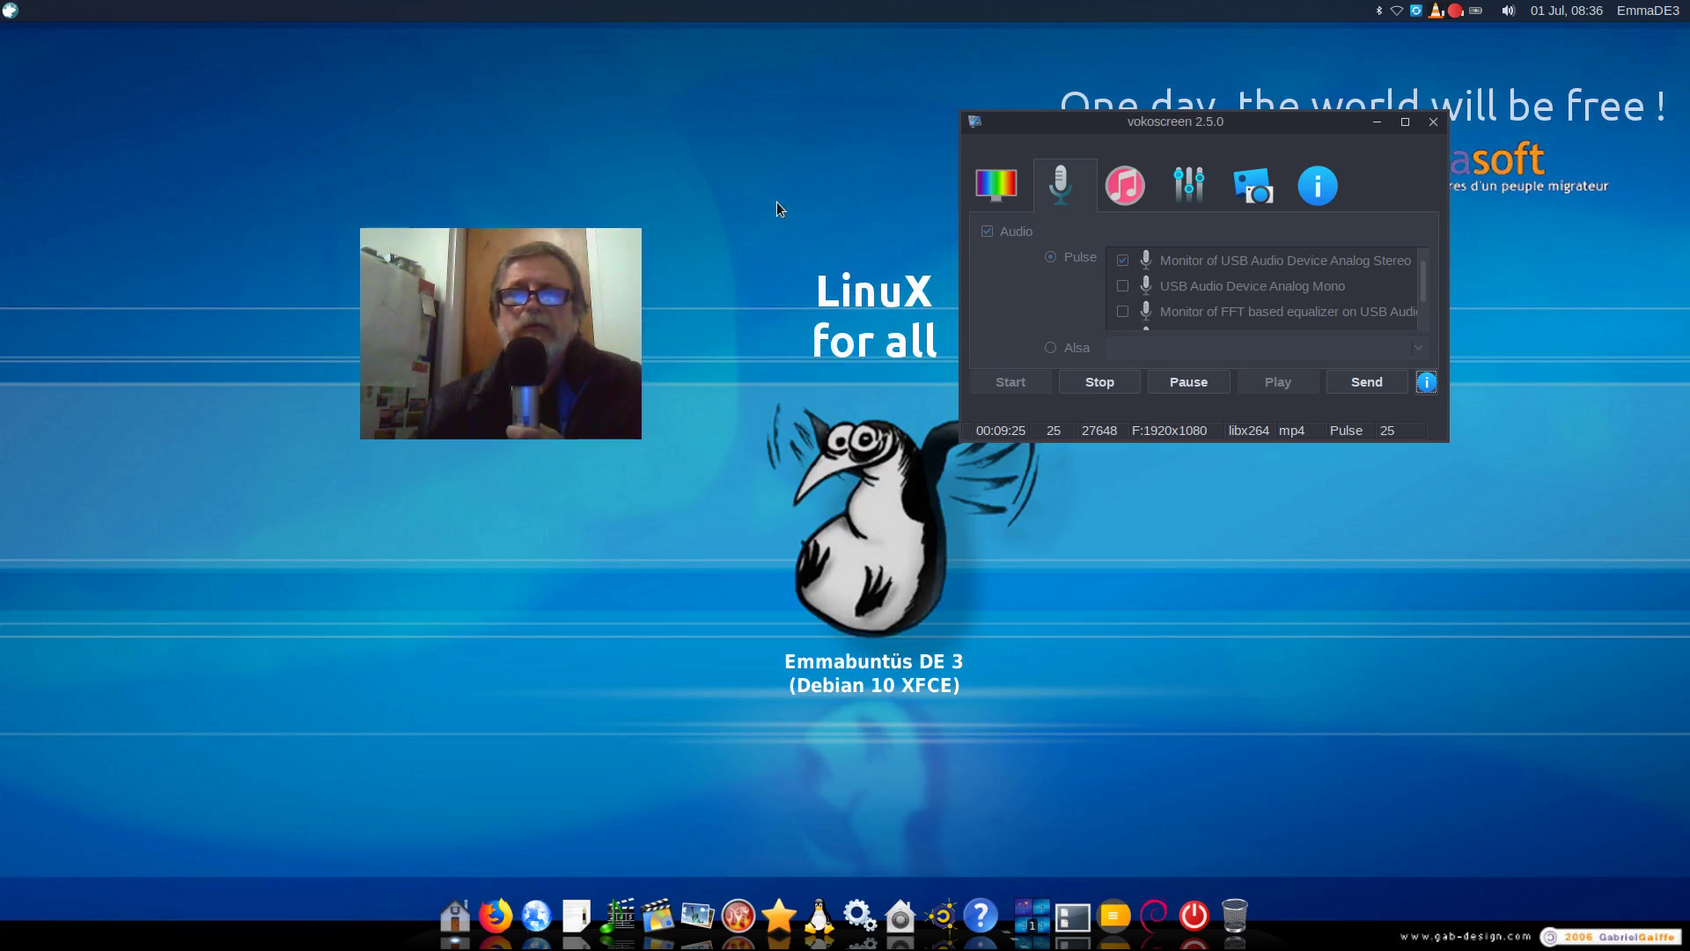
- Launch Kdenlive from the Multimedia applications, look at its main window and close it
{"action": "right_click", "coordinate": [696, 125]}
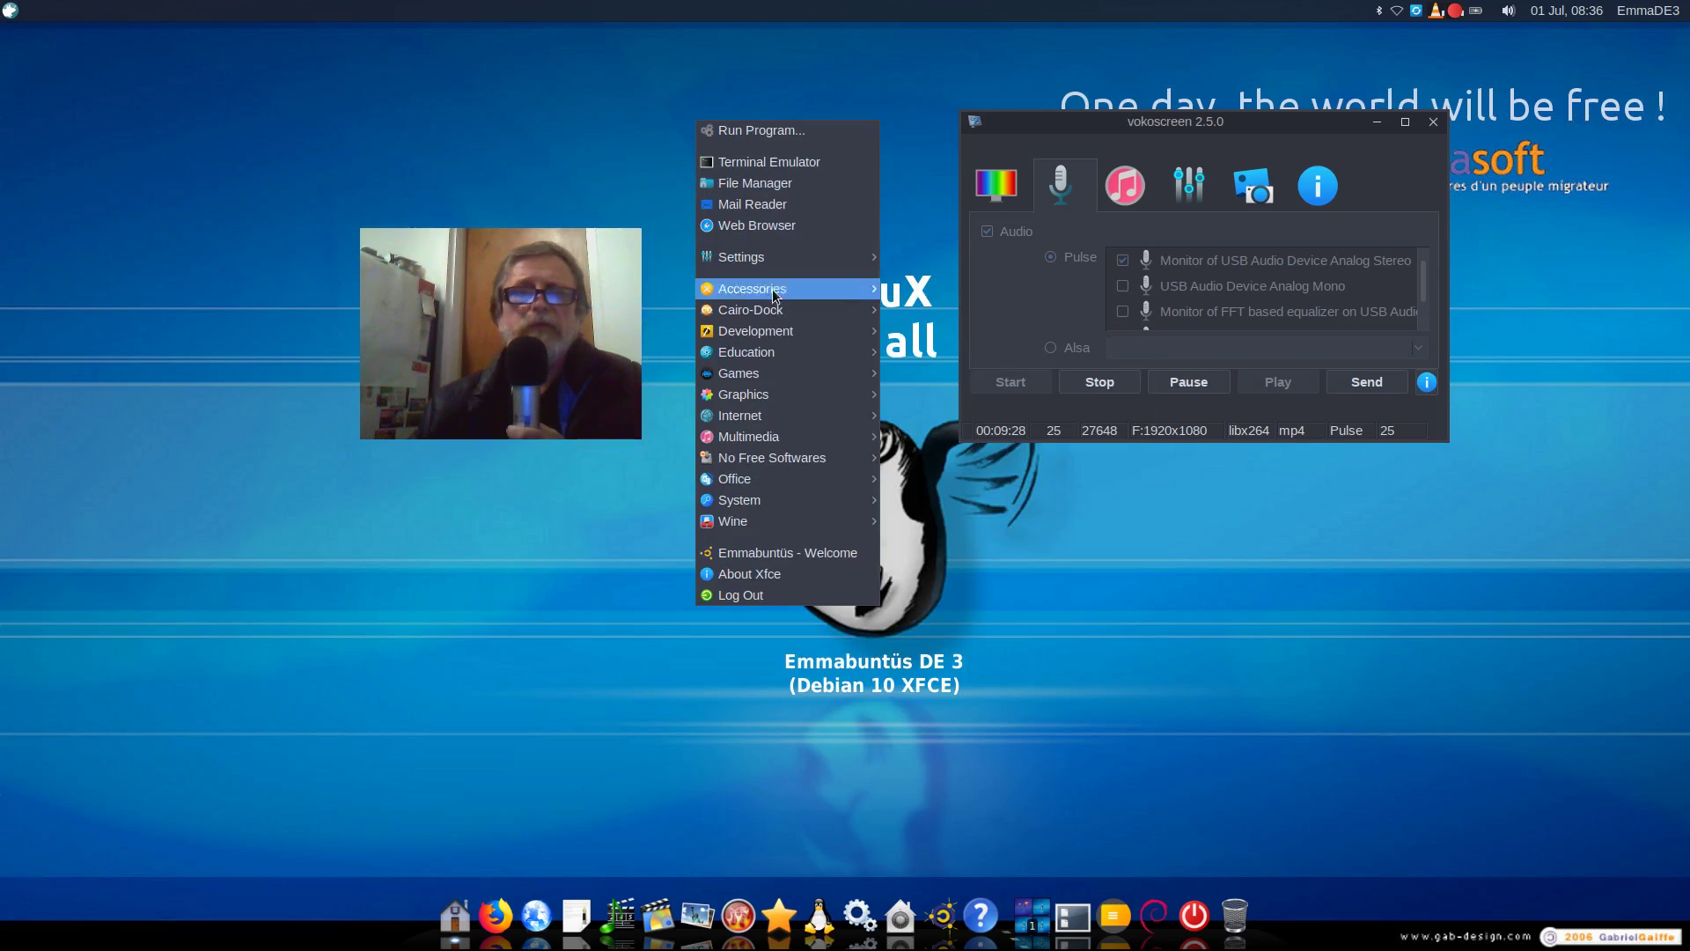
{"action": "mouse_move", "coordinate": [849, 520]}
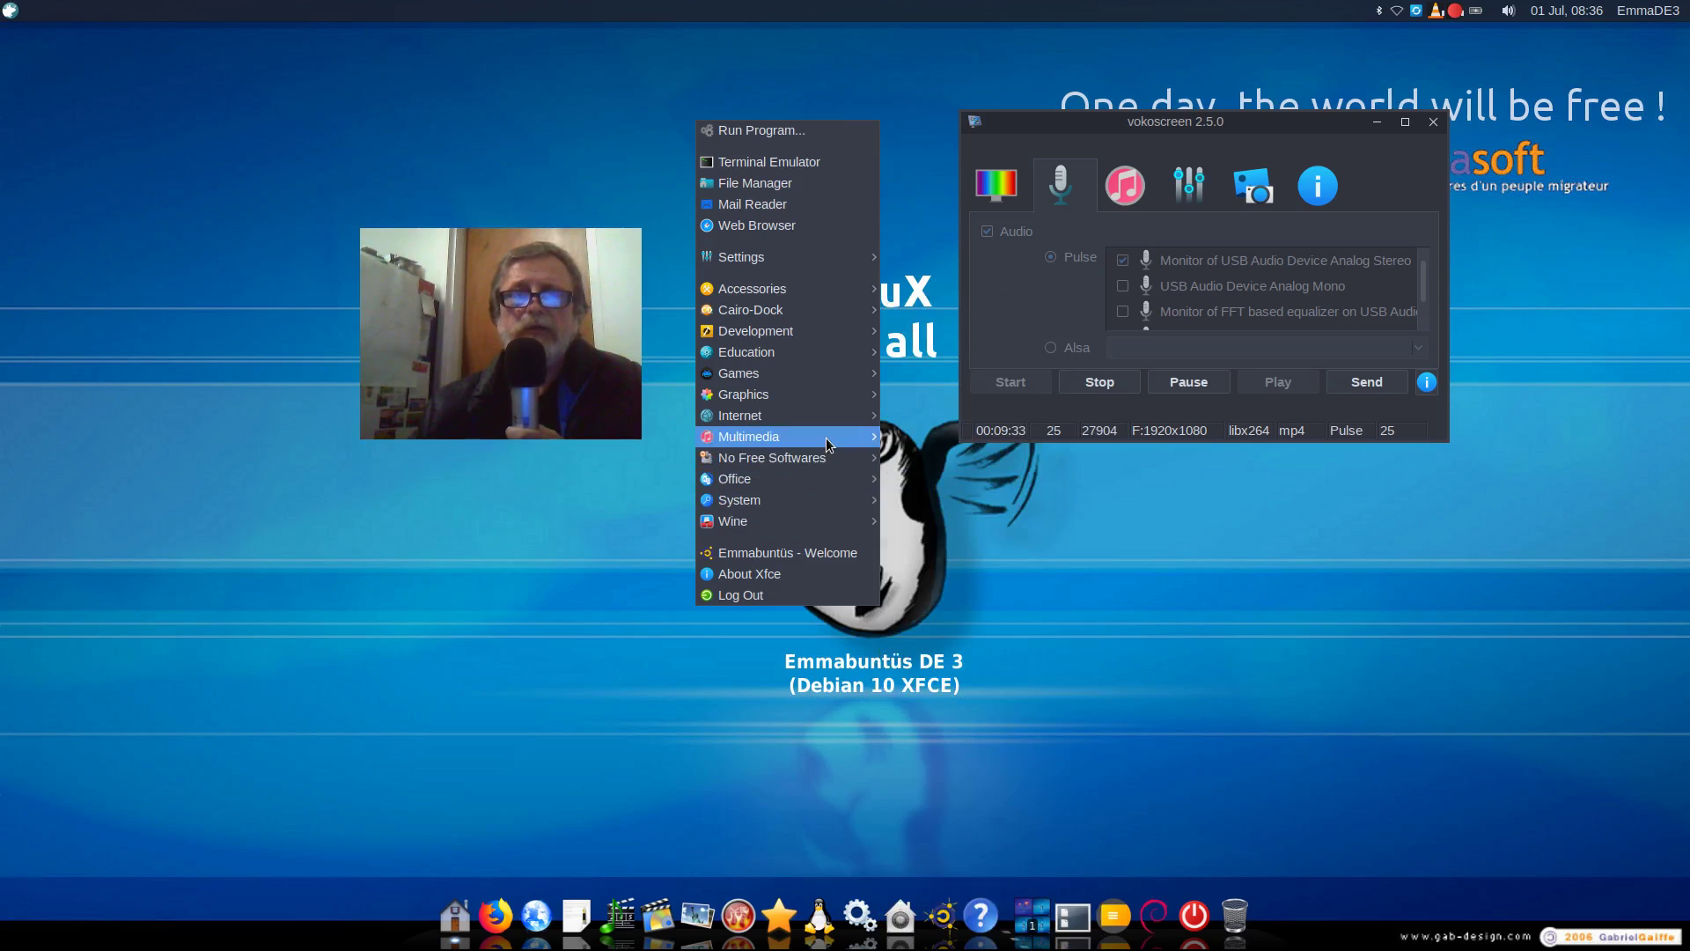
{"action": "mouse_move", "coordinate": [828, 443]}
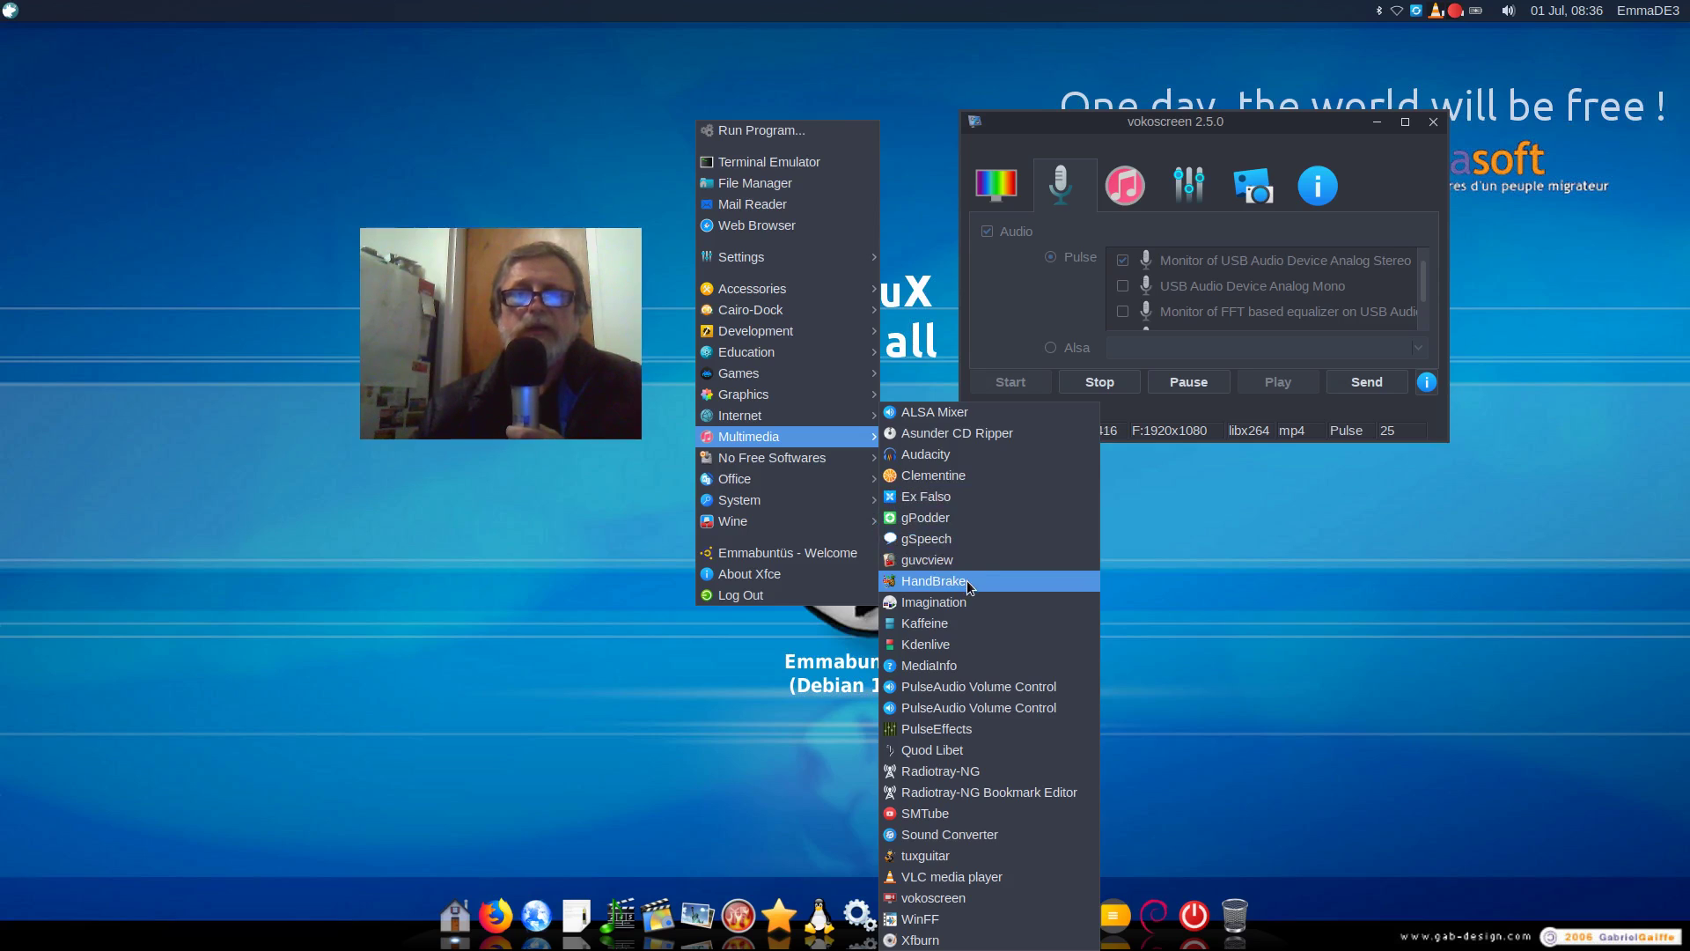
{"action": "left_click", "coordinate": [952, 645]}
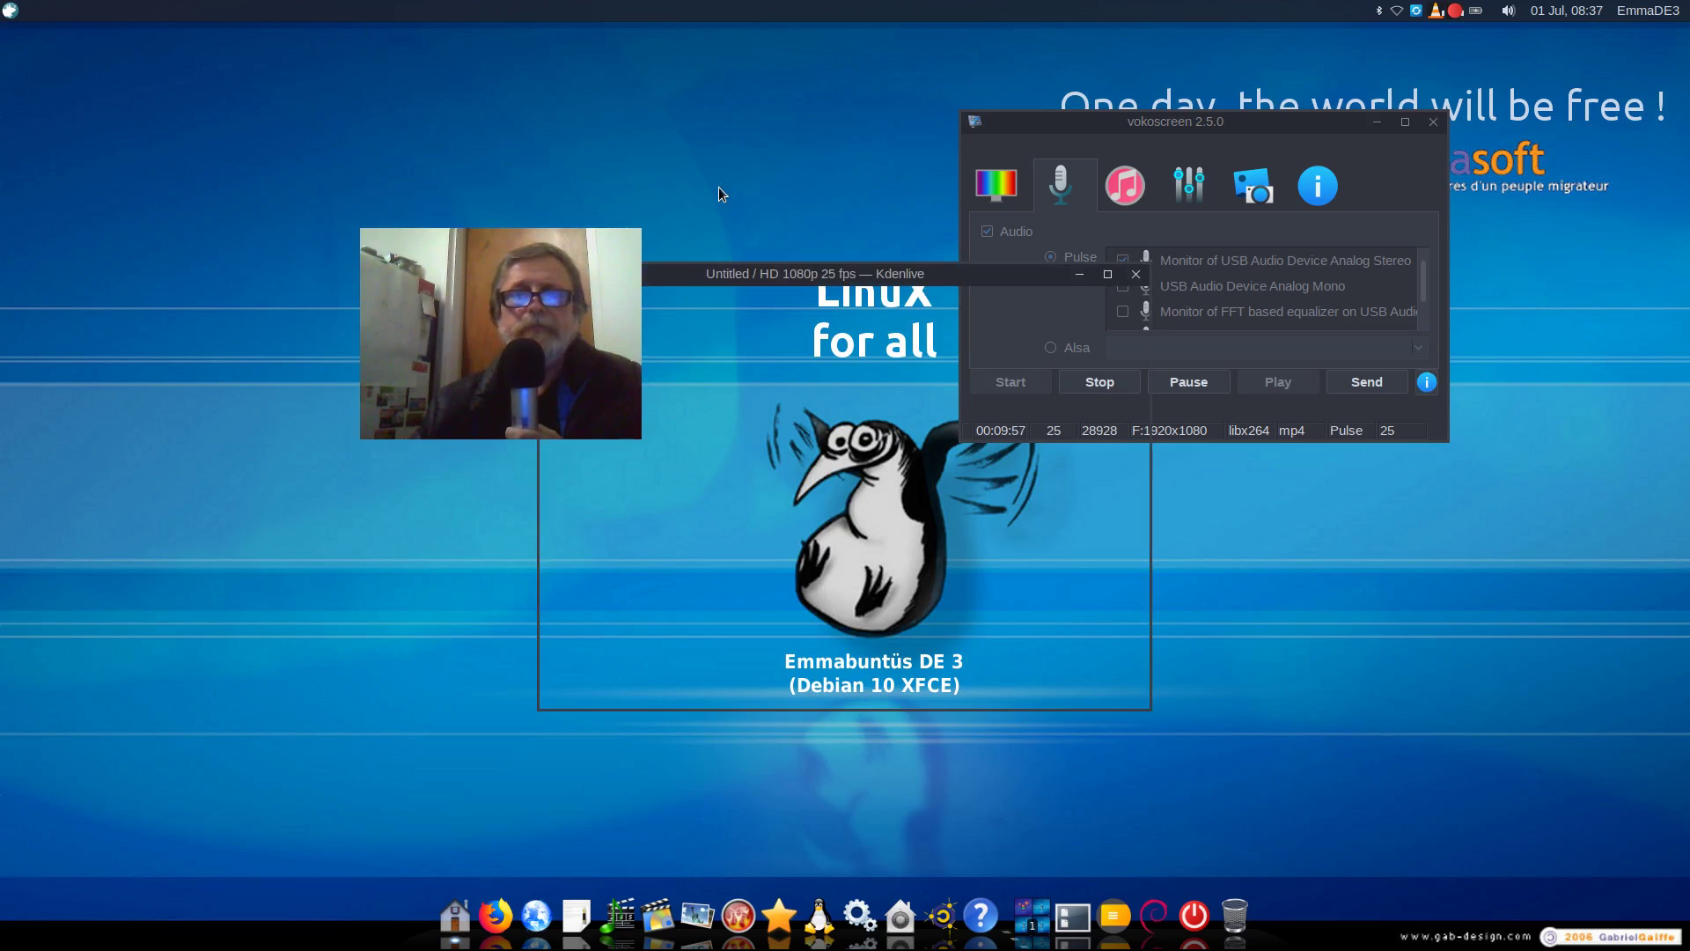
{"action": "left_click_drag", "start_coordinate": [775, 276], "coordinate": [875, 372]}
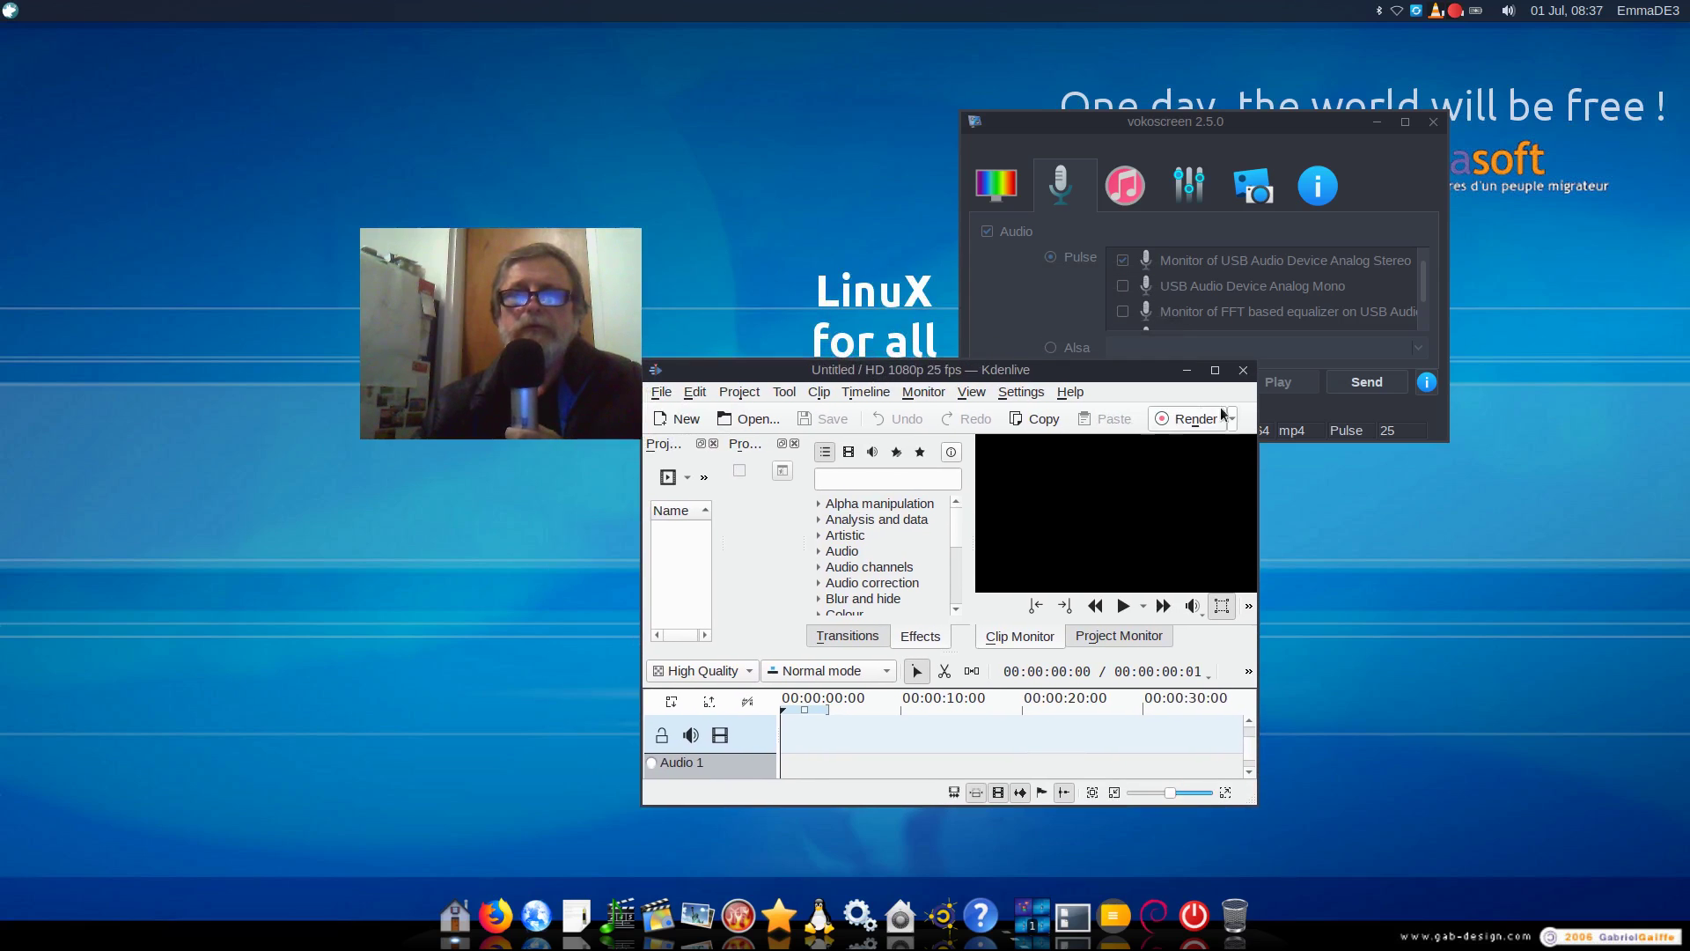
{"action": "left_click", "coordinate": [1243, 370]}
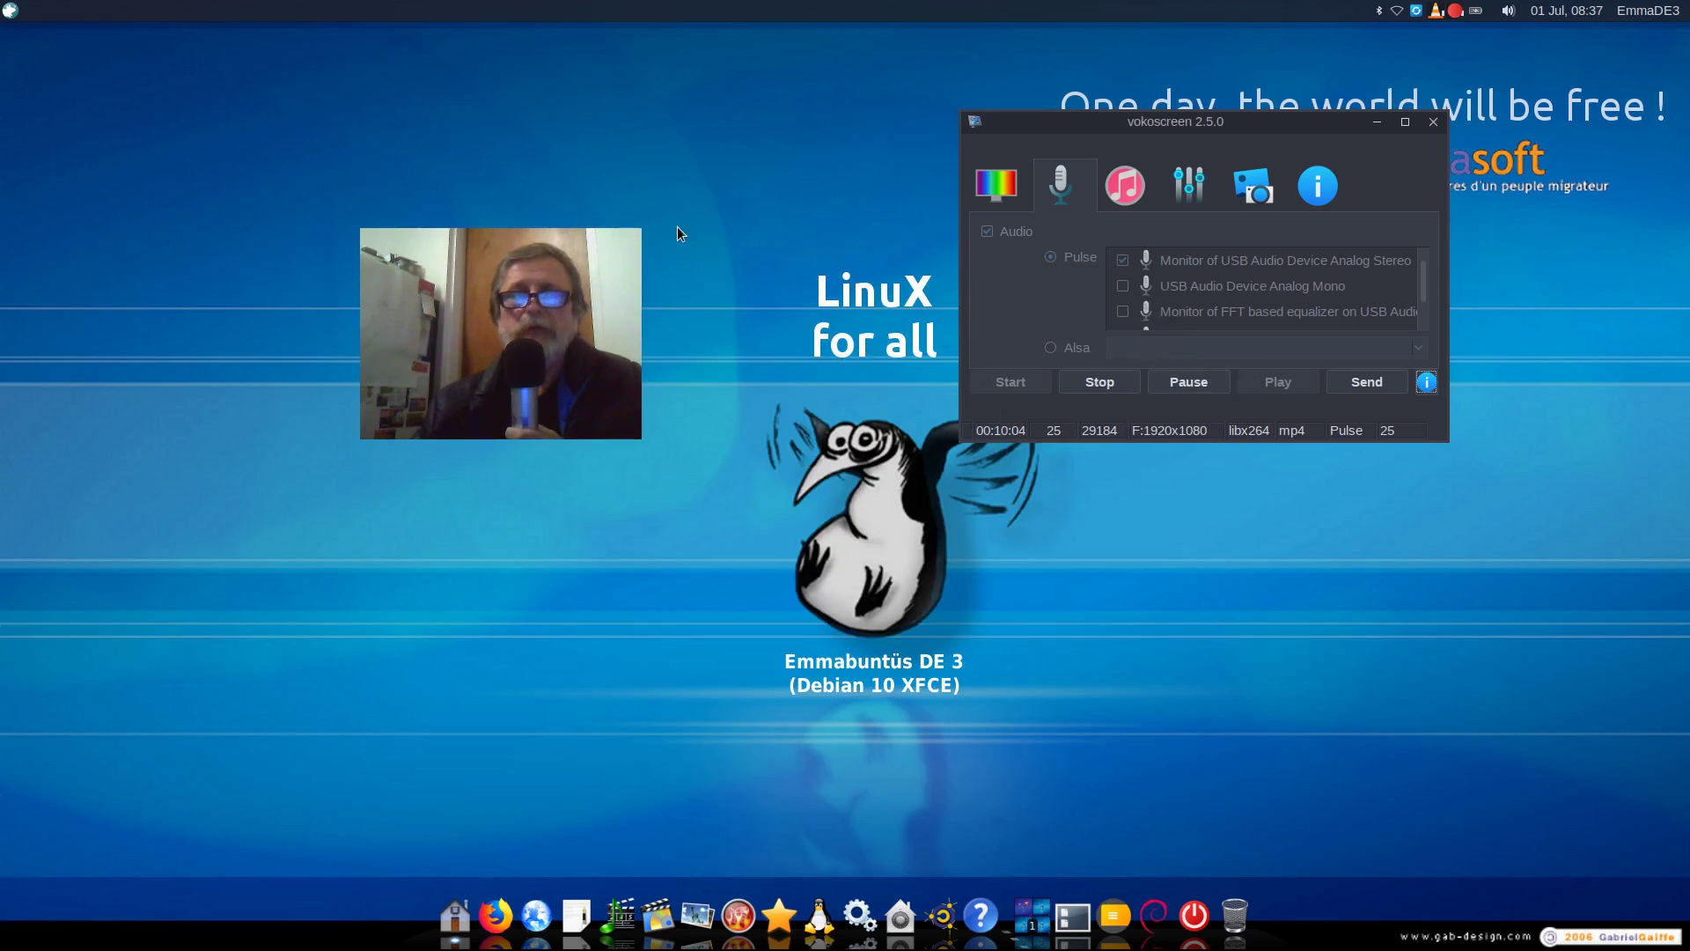